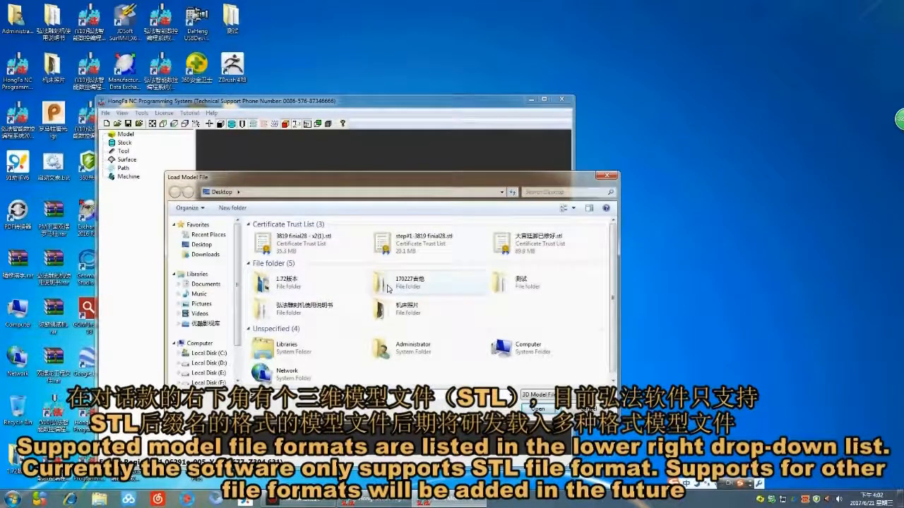
Load the STL model 大宫廷脚已修好.stl with Auto Detect file type, accept tessellation, and maximize the window
double_click(531, 240)
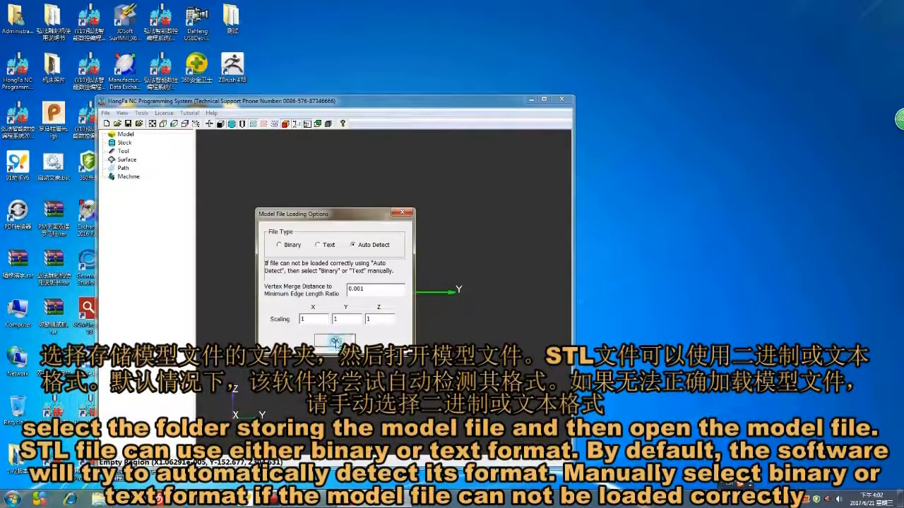
left_click(334, 342)
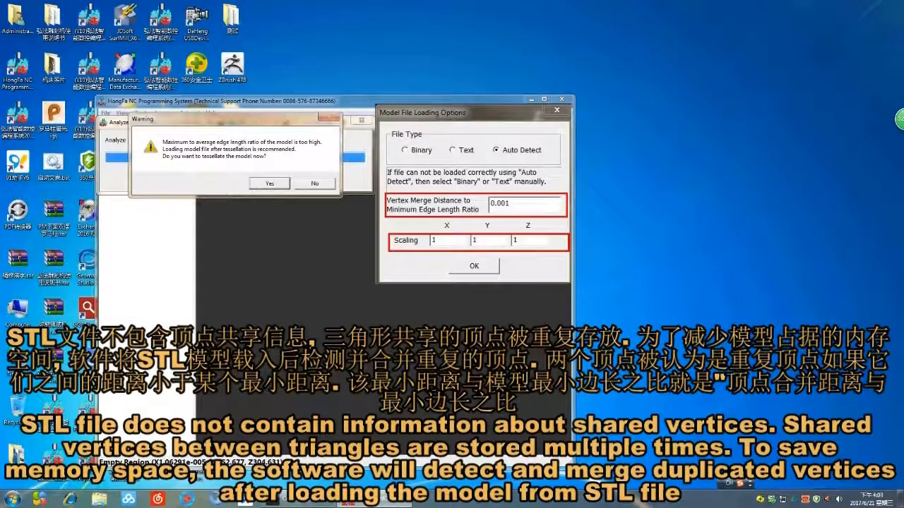
key("Return")
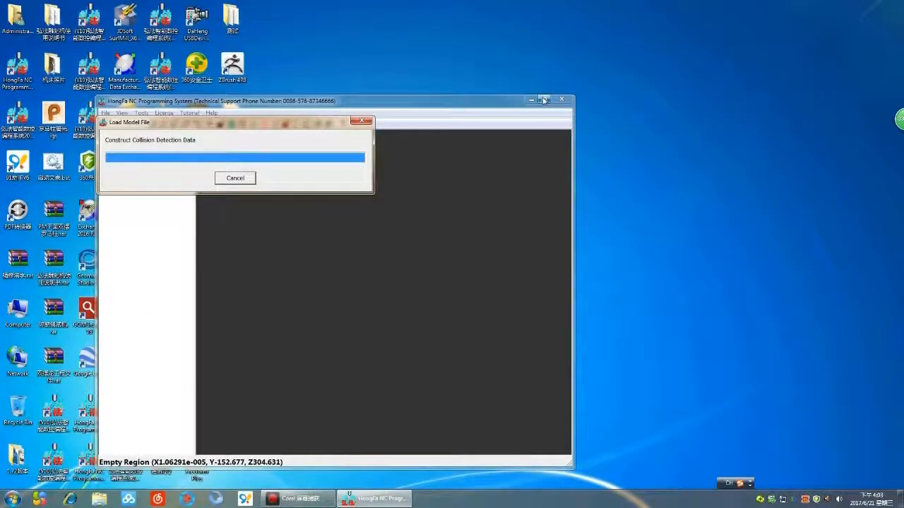
left_click(543, 99)
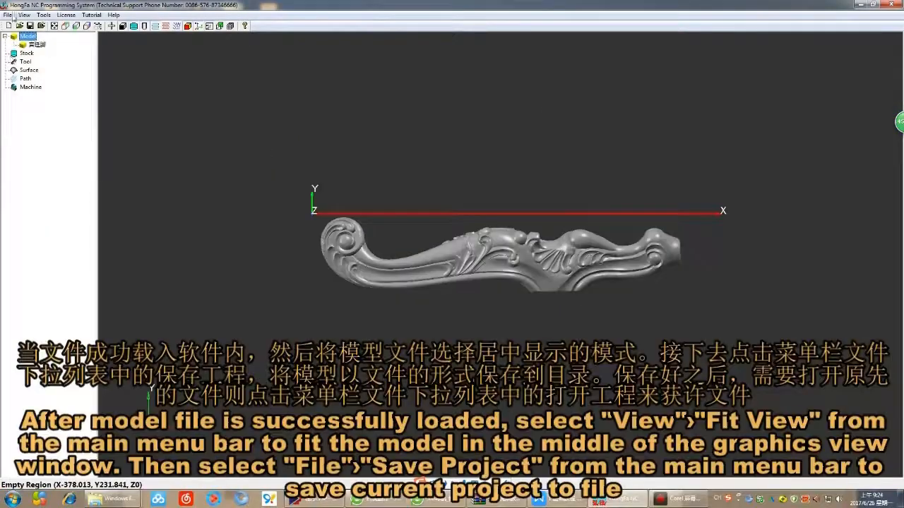
Begin saving the current project to a file
left_click(8, 14)
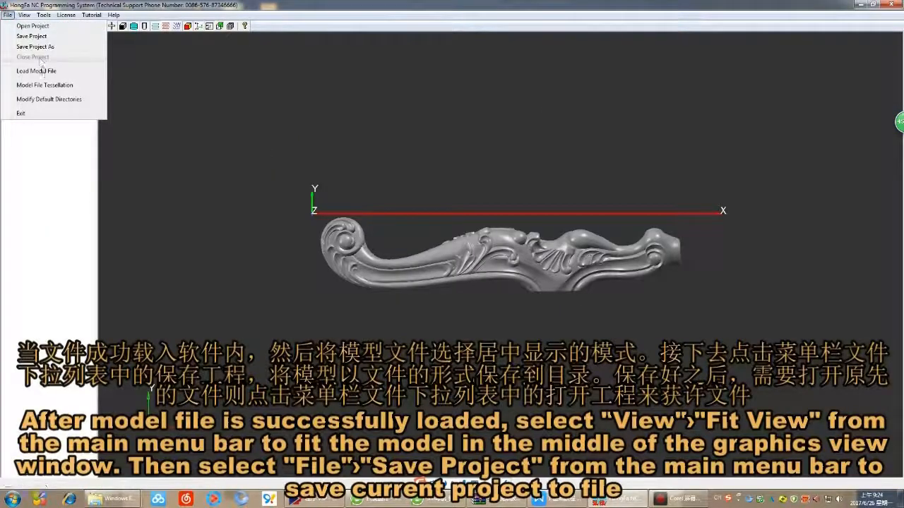
left_click(32, 36)
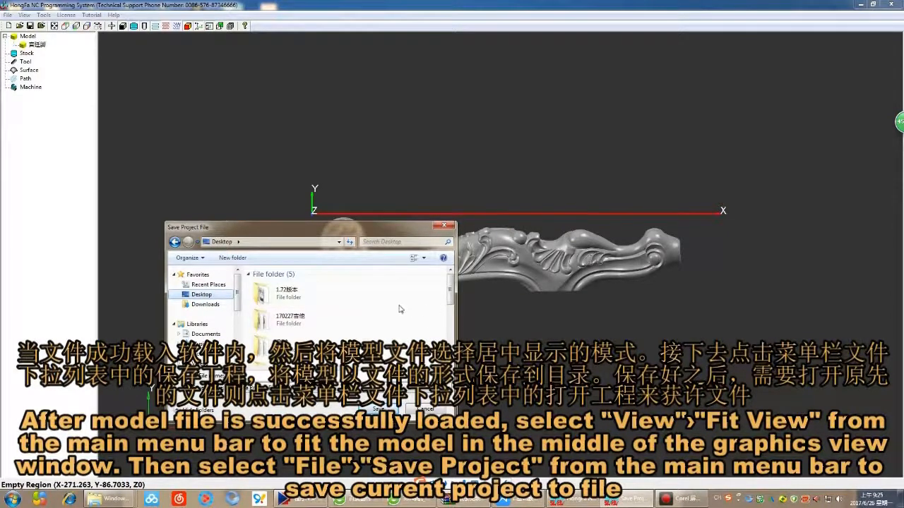
mouse_move(447, 287)
left_mouse_down()
mouse_move(449, 328)
mouse_move(447, 288)
left_mouse_up()
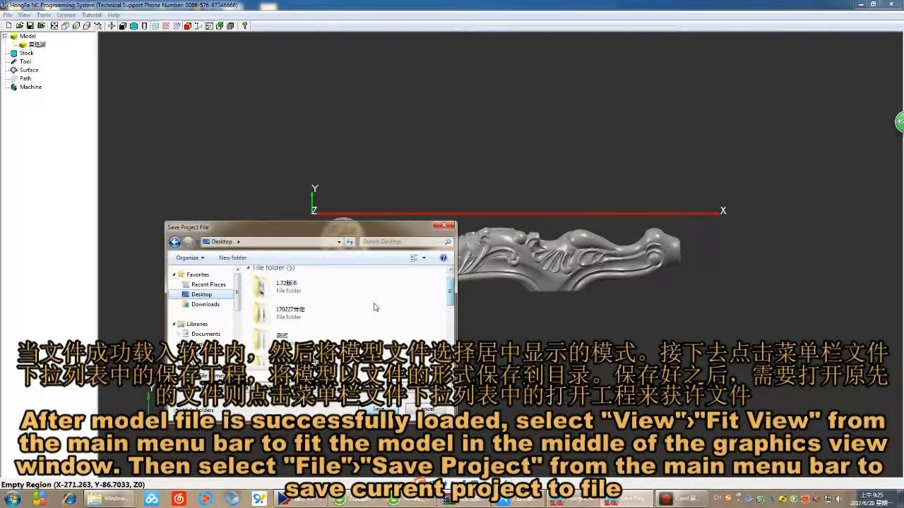
scroll(315, 339, "down", 3)
right_click(306, 327)
left_click(314, 332)
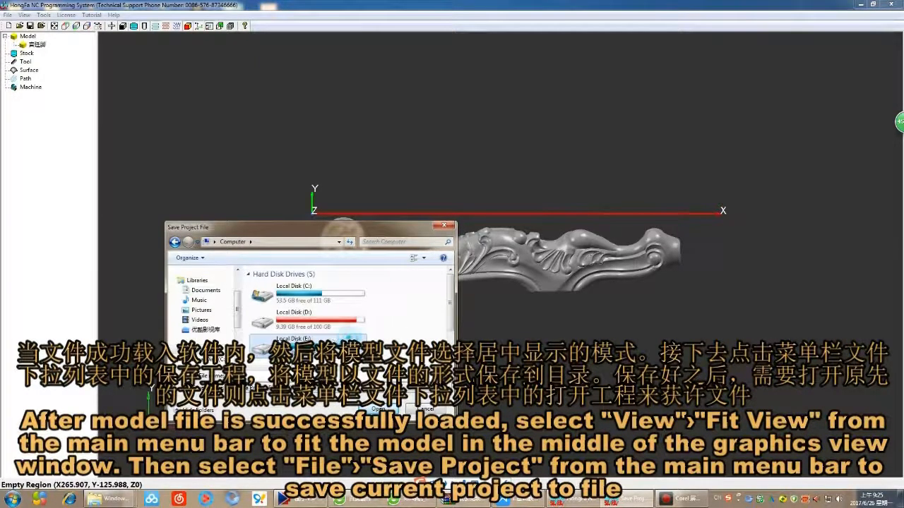
right_click(305, 344)
left_click(329, 122)
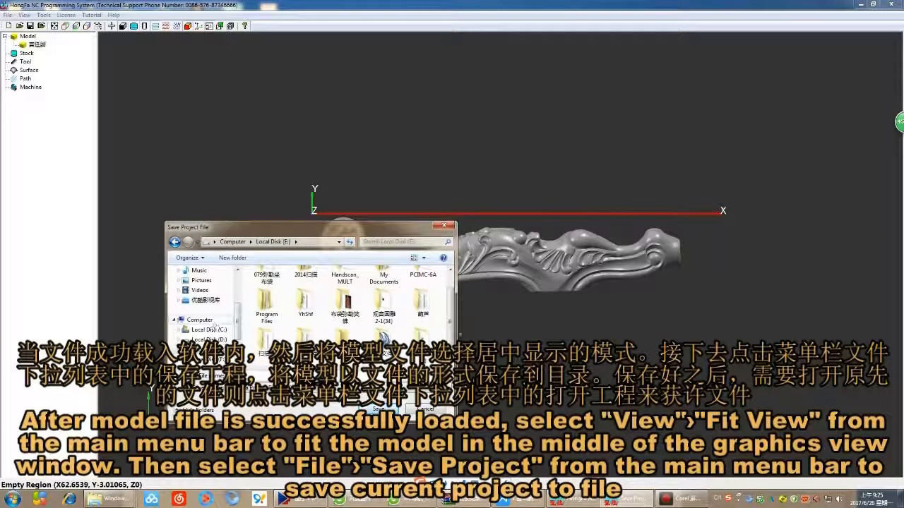
left_click(217, 358)
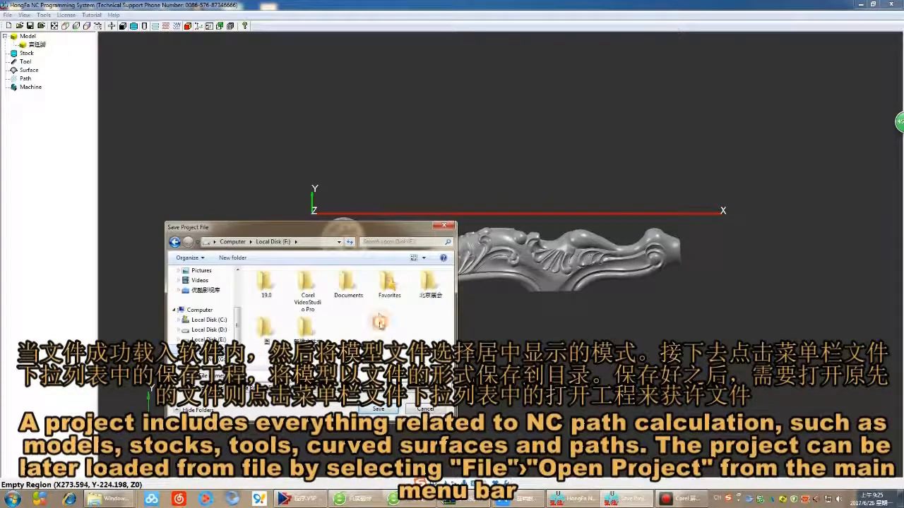
right_click(379, 323)
mouse_move(464, 405)
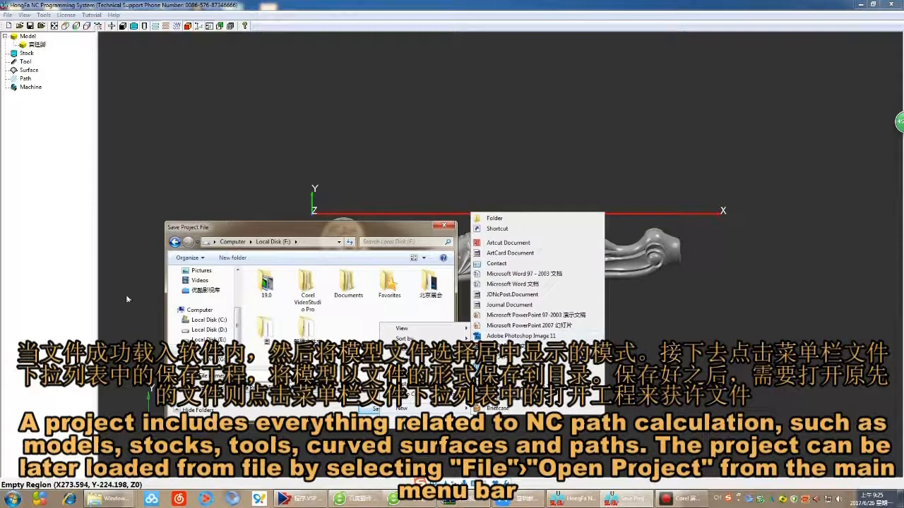
left_click_drag(241, 316, 241, 282)
left_click(205, 295)
Create a folder named jiao on the Desktop and save the project in it as jiao.smp
right_click(388, 306)
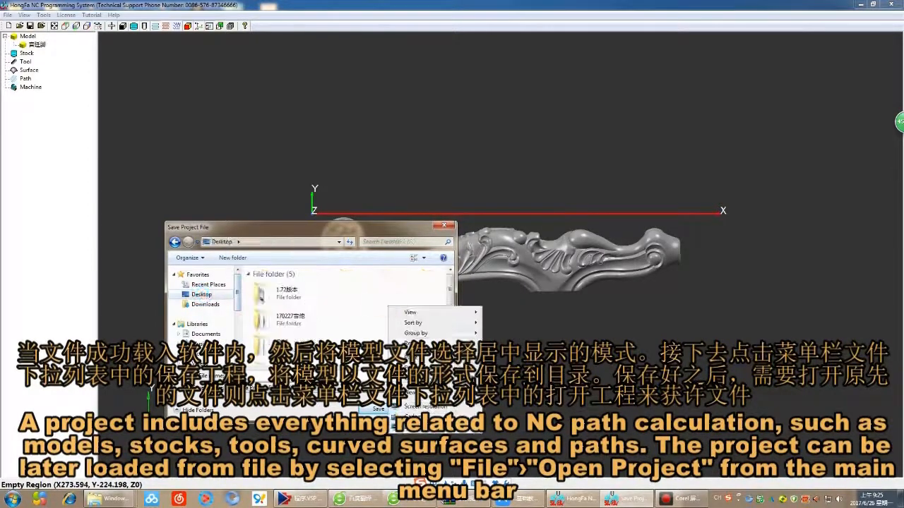
mouse_move(437, 393)
left_click(528, 201)
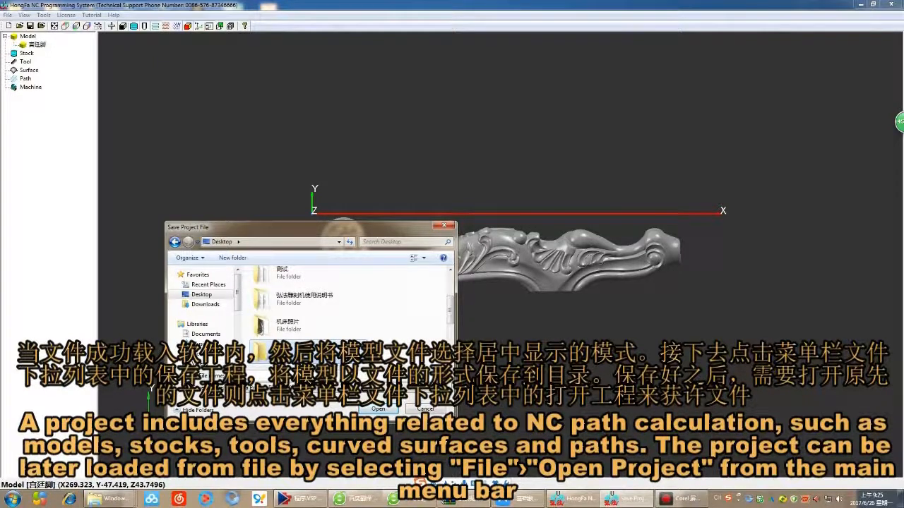
right_click(343, 347)
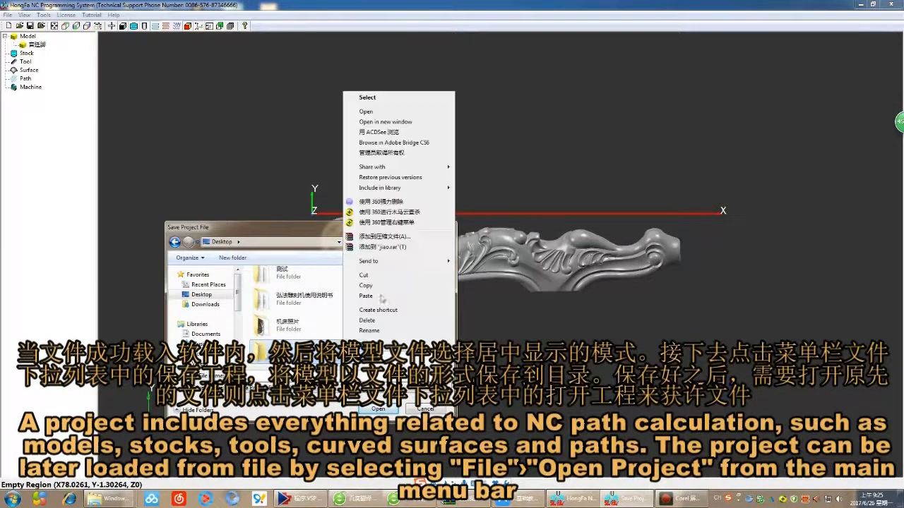
left_click(367, 98)
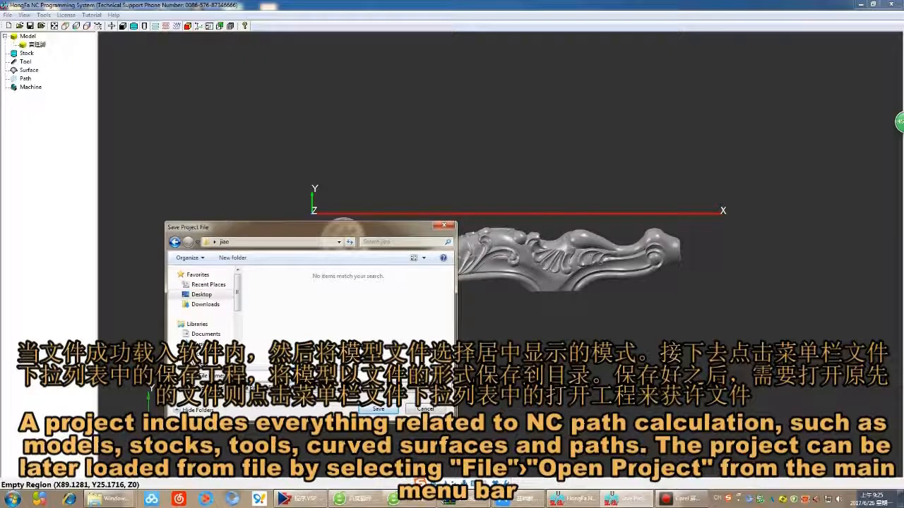
left_click(364, 409)
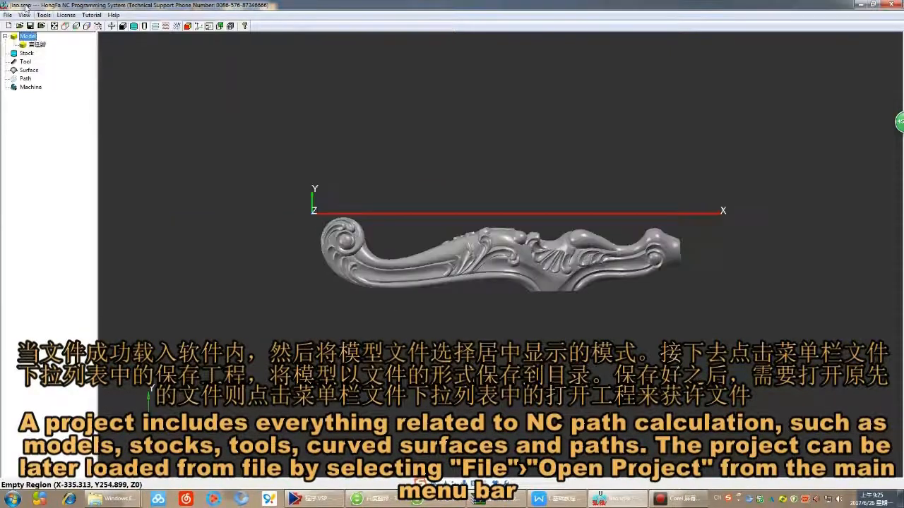
Turn on the cross indicator and switch to the XY view
left_click(111, 26)
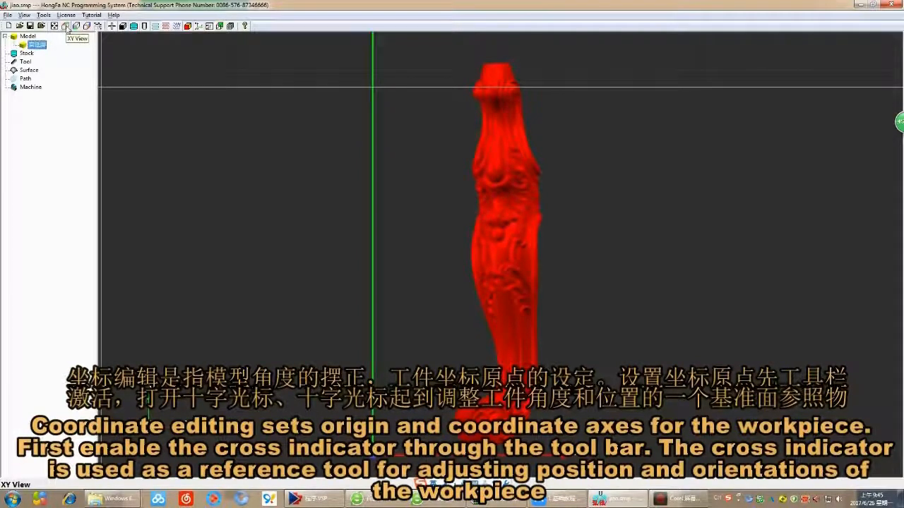
left_click(66, 26)
right_click(39, 44)
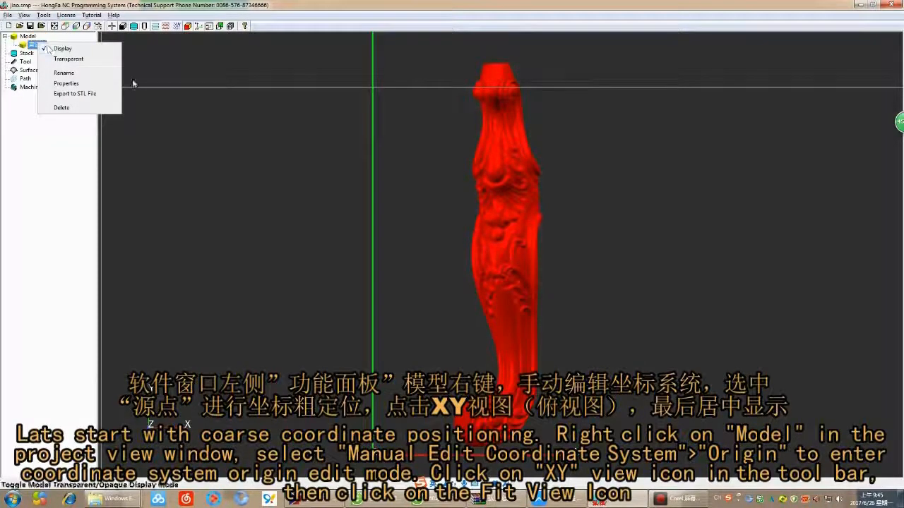
left_click(431, 147)
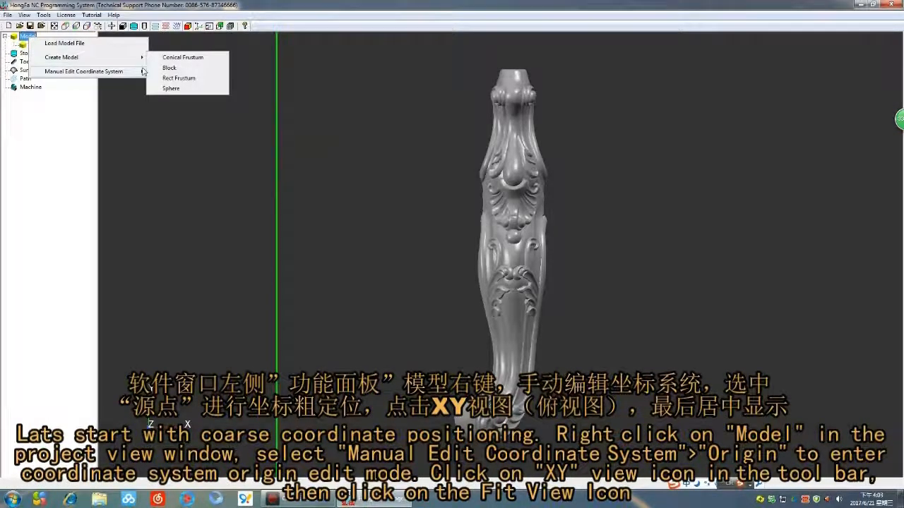
Manually set the coordinate system origin at the model's top center, at about X 380, Y 84, Z -128
mouse_move(141, 72)
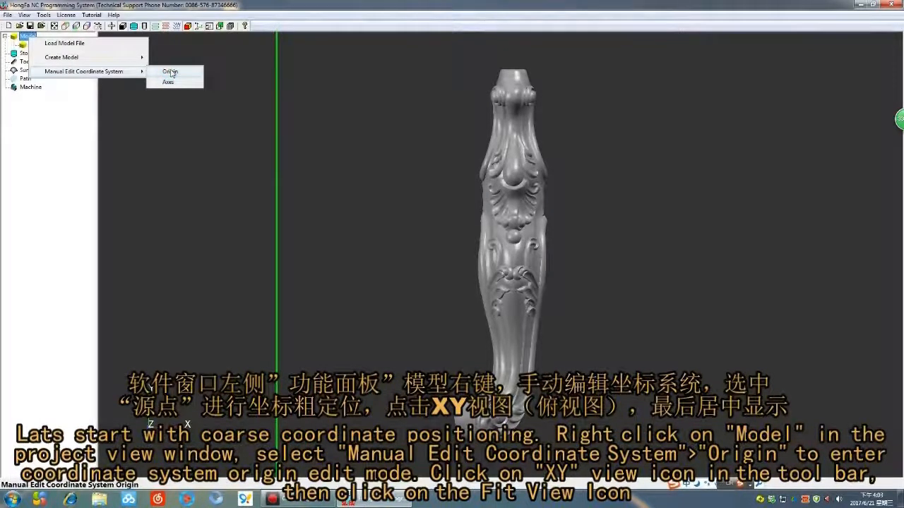
left_click(171, 73)
left_click(42, 73)
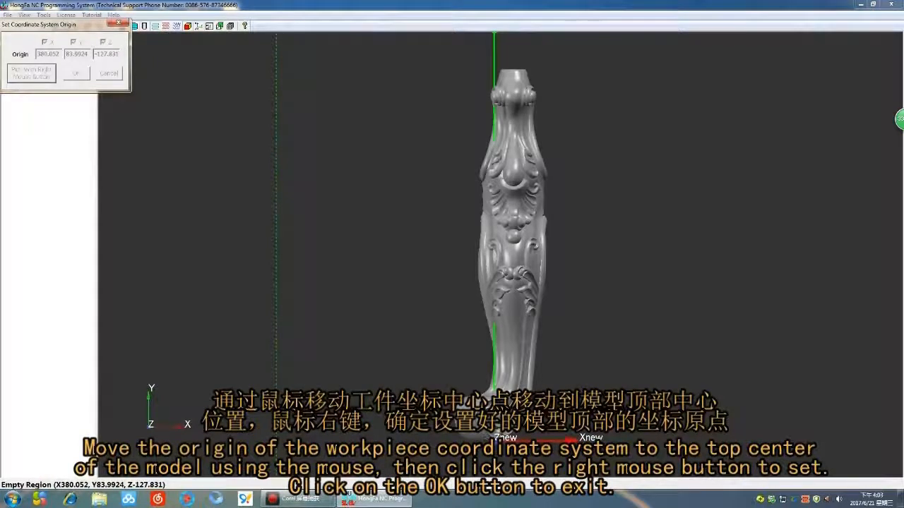
right_click(494, 439)
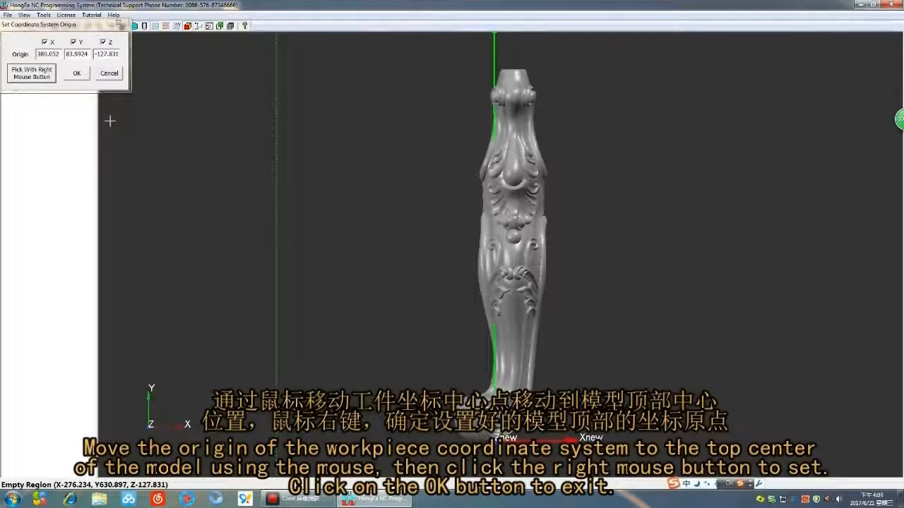
left_click(79, 76)
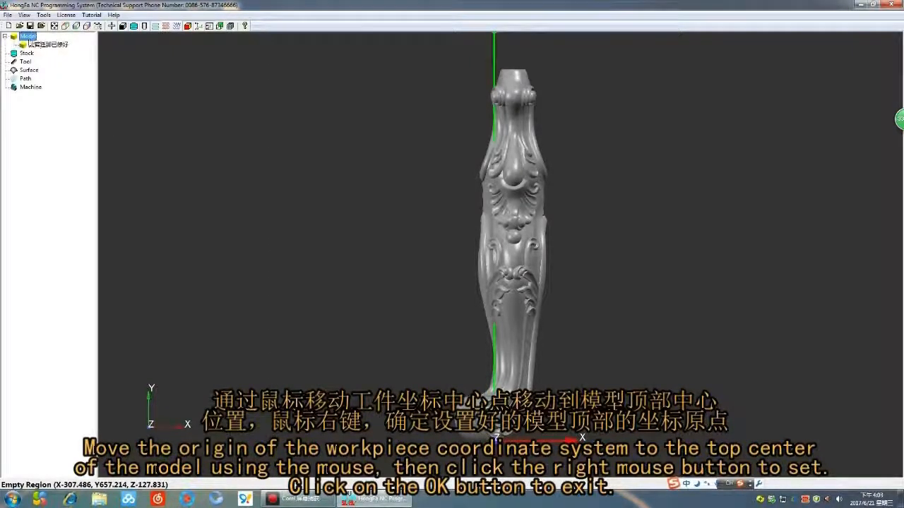
Manually aim the X axis through the center of the model's bottom end face, apply the new axes, and return to the XY view
right_click(29, 39)
mouse_move(115, 60)
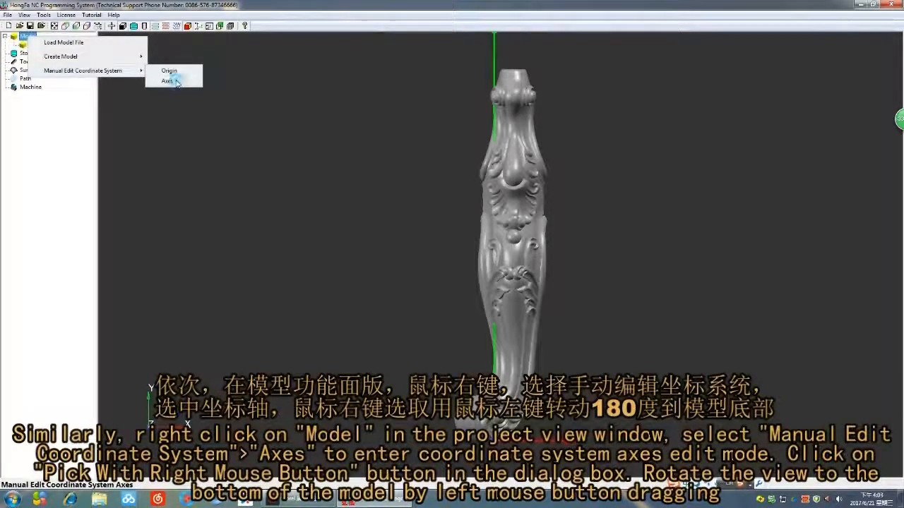
left_click(176, 82)
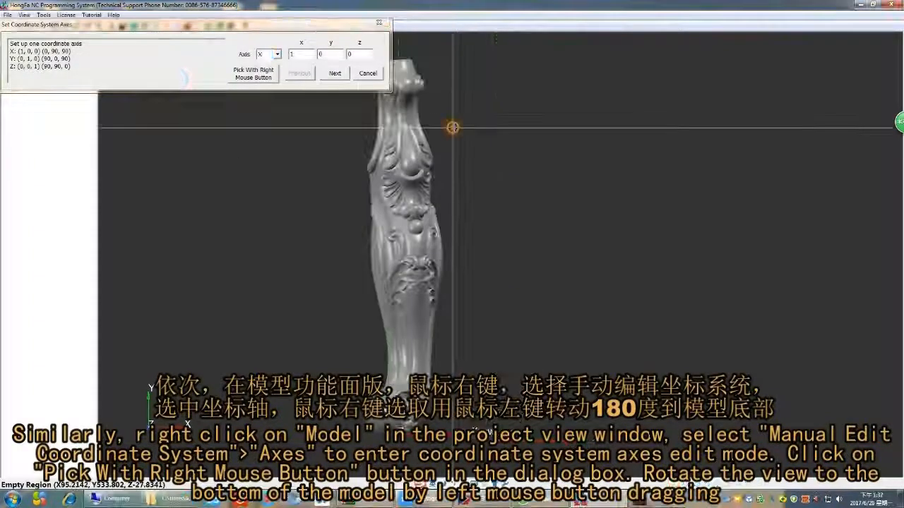
right_click(503, 116)
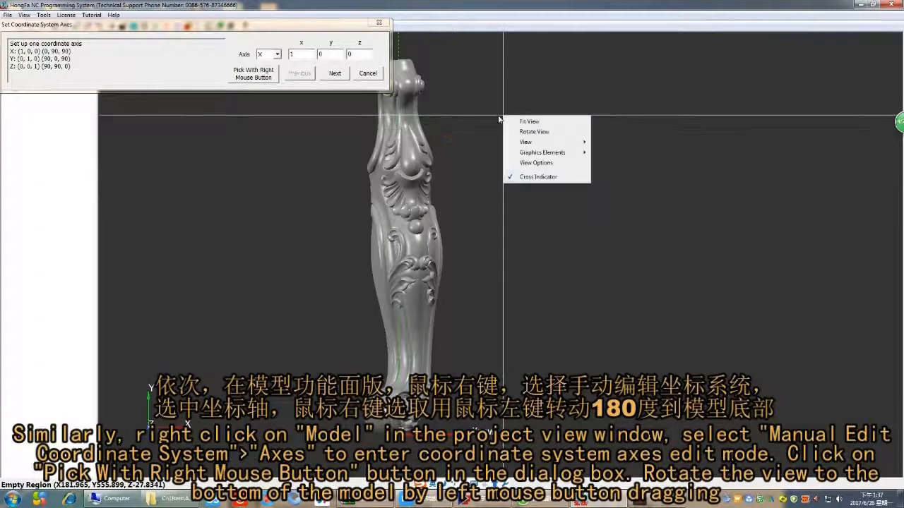
left_click(438, 124)
left_click_drag(438, 124, 407, 251)
scroll(360, 309, "up", 3)
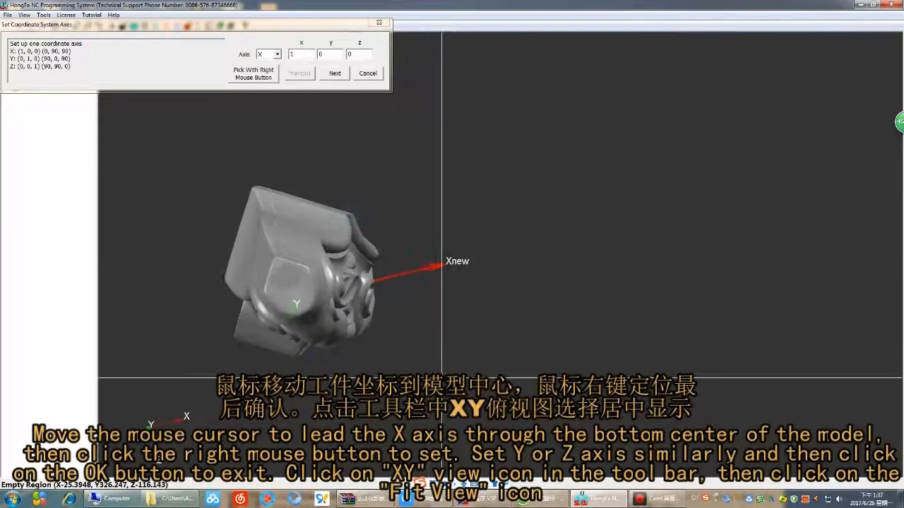
middle_click_drag(360, 309, 459, 296)
scroll(459, 296, "up", 2)
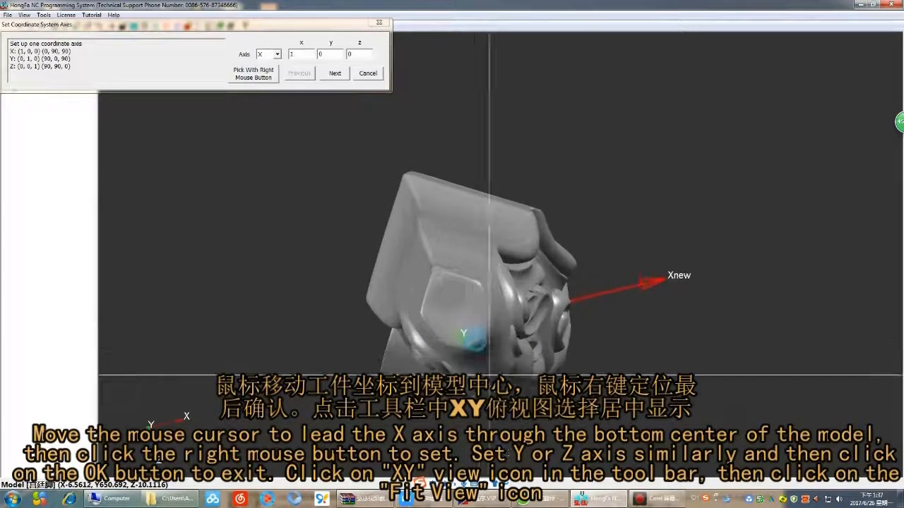
middle_click_drag(490, 339, 470, 274)
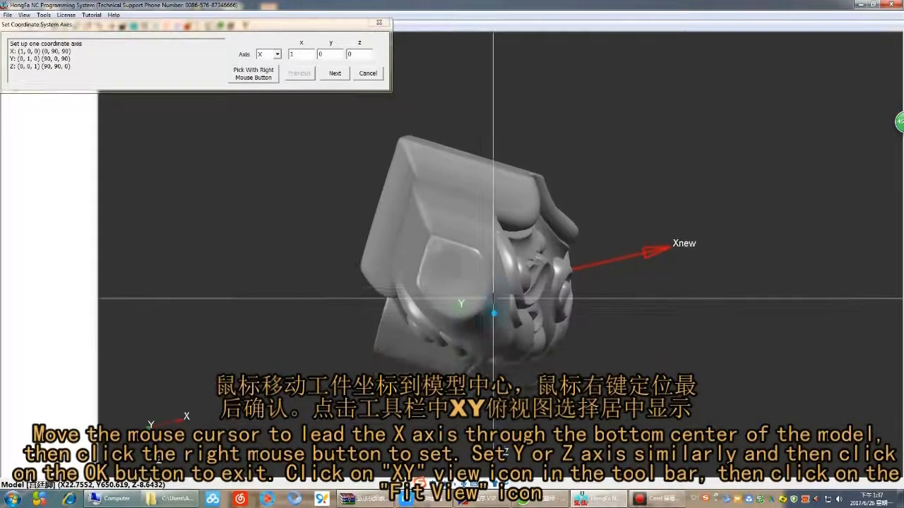
left_click(268, 75)
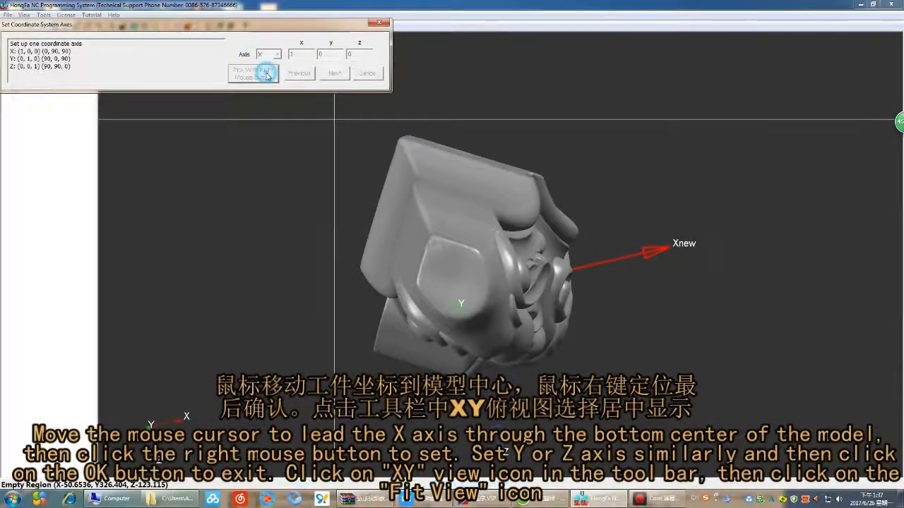
right_click(454, 280)
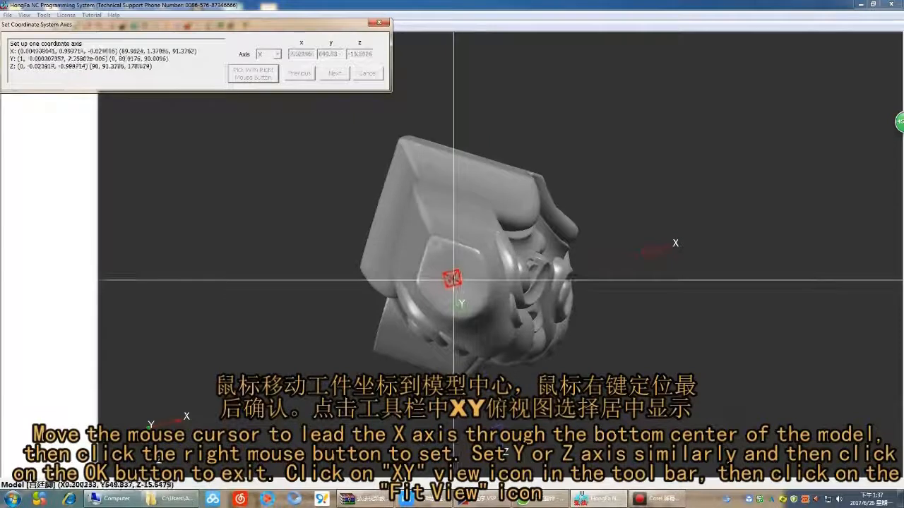
right_click(454, 279)
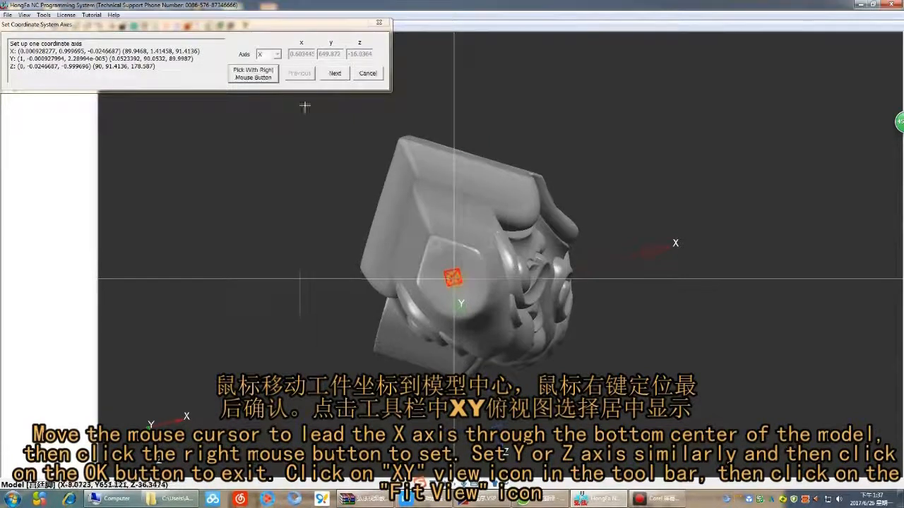
left_click(337, 77)
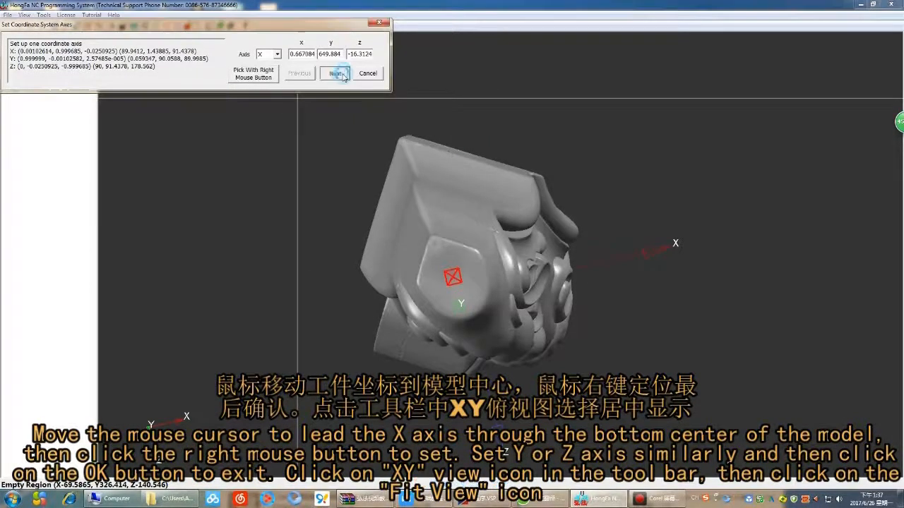
left_click(336, 73)
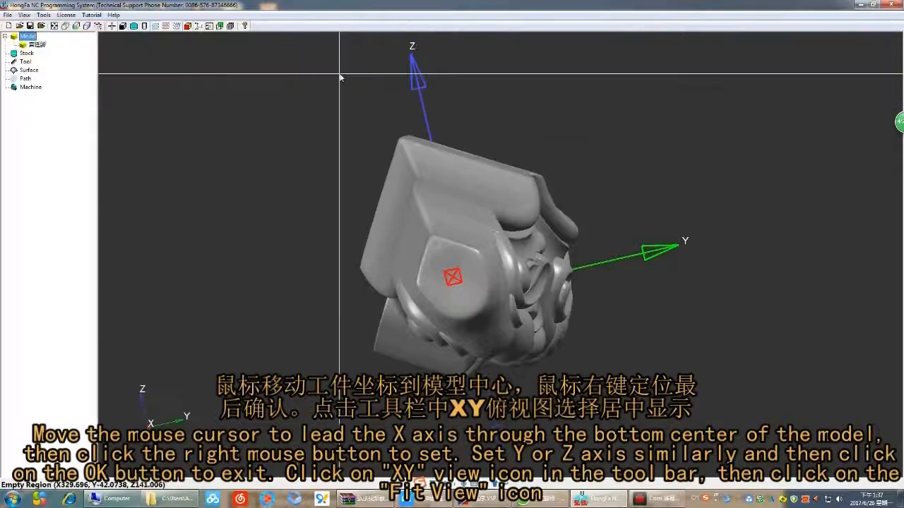
left_click(66, 26)
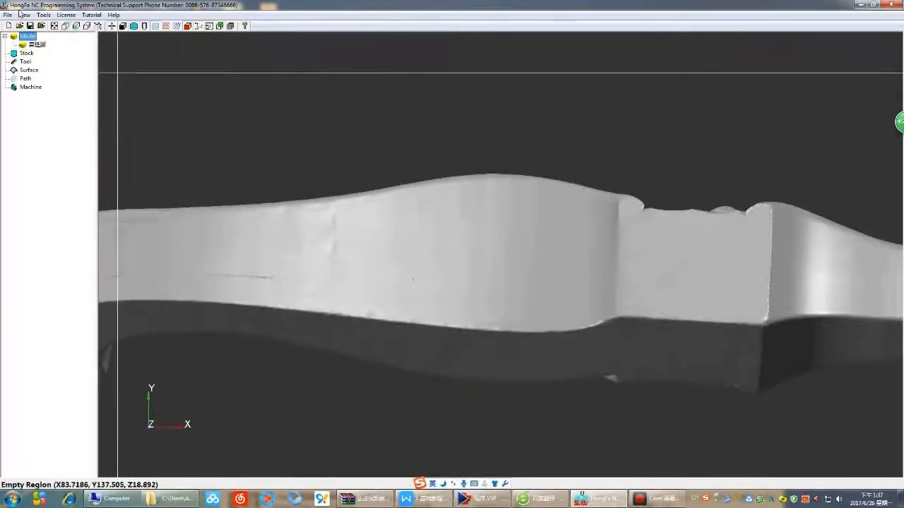
Fit the leg model in the XY view and open its model properties
left_click(54, 26)
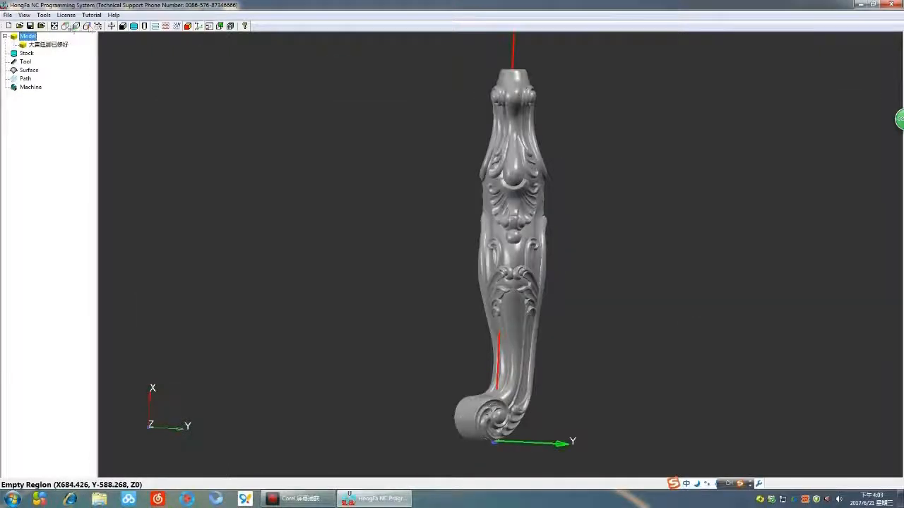
left_click(66, 26)
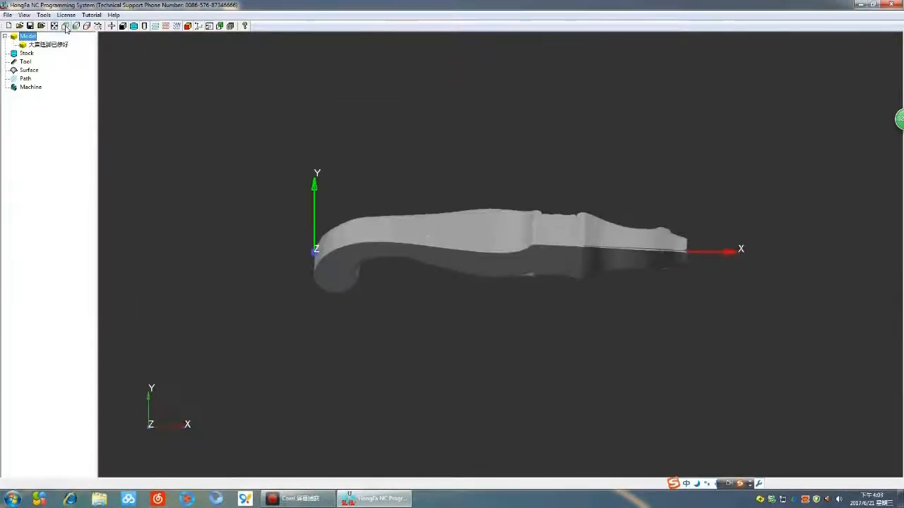
right_click(42, 44)
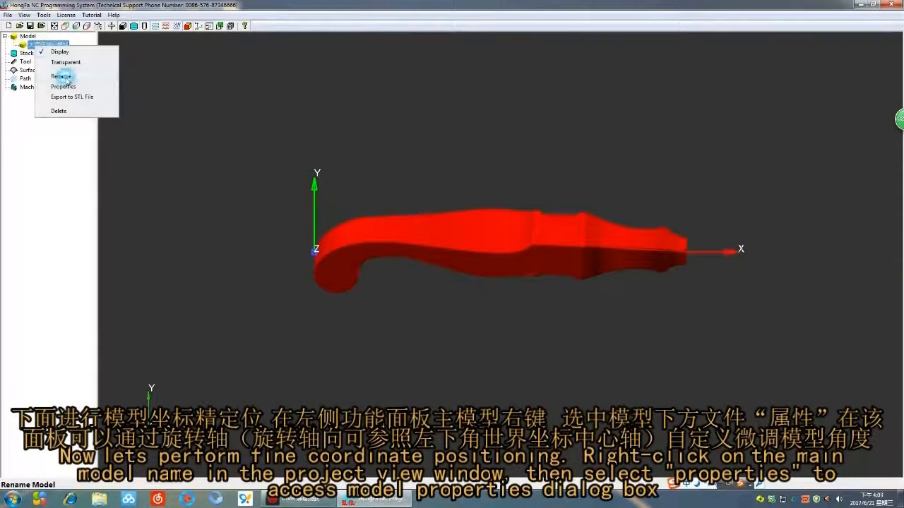
left_click(62, 78)
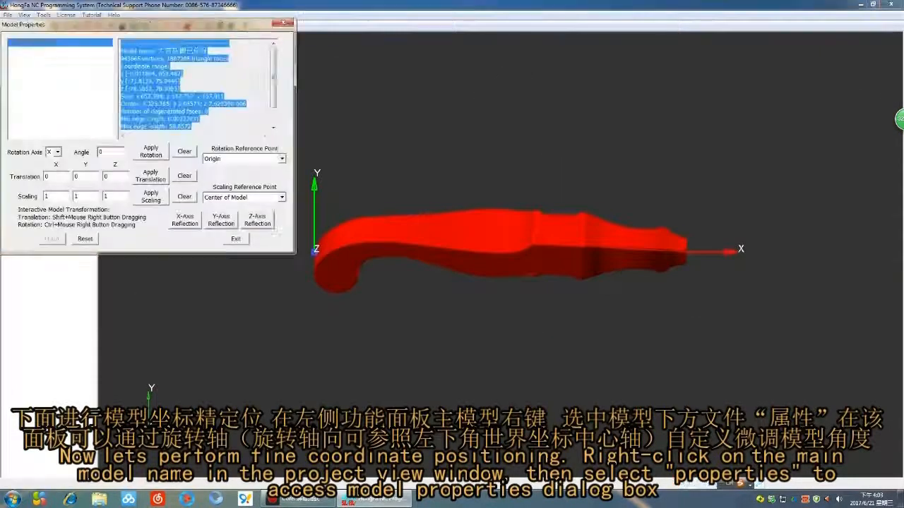
Rotate the model about the X axis by an angle of 10, using Center of Model as the rotation reference point
left_click(57, 153)
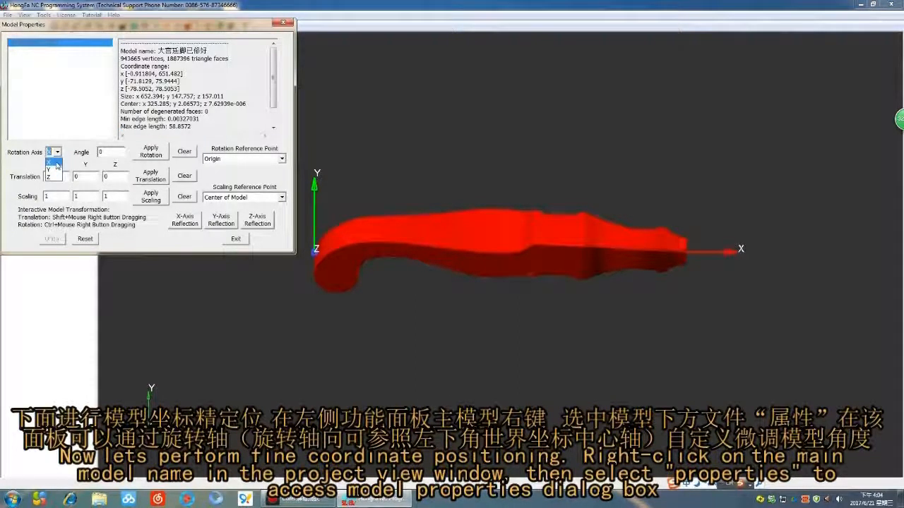
left_click_drag(104, 154, 77, 145)
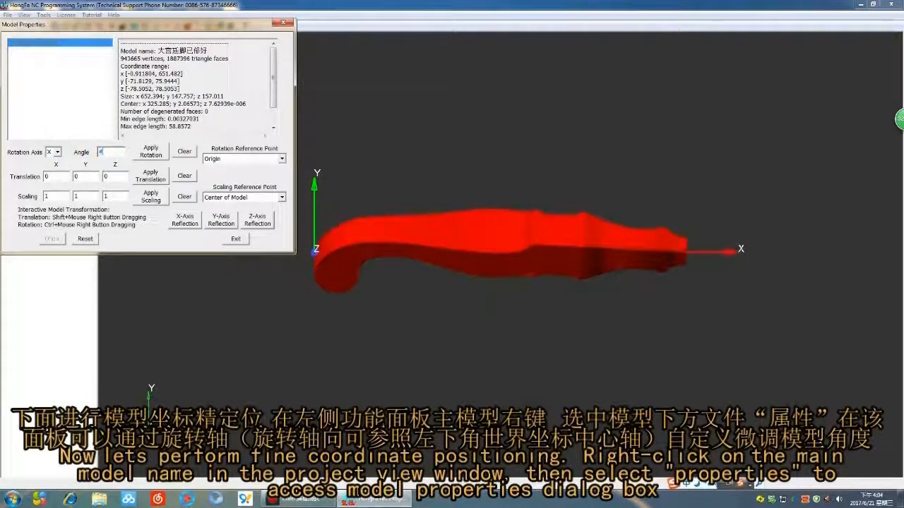
left_click(240, 159)
left_click(226, 178)
left_click(151, 152)
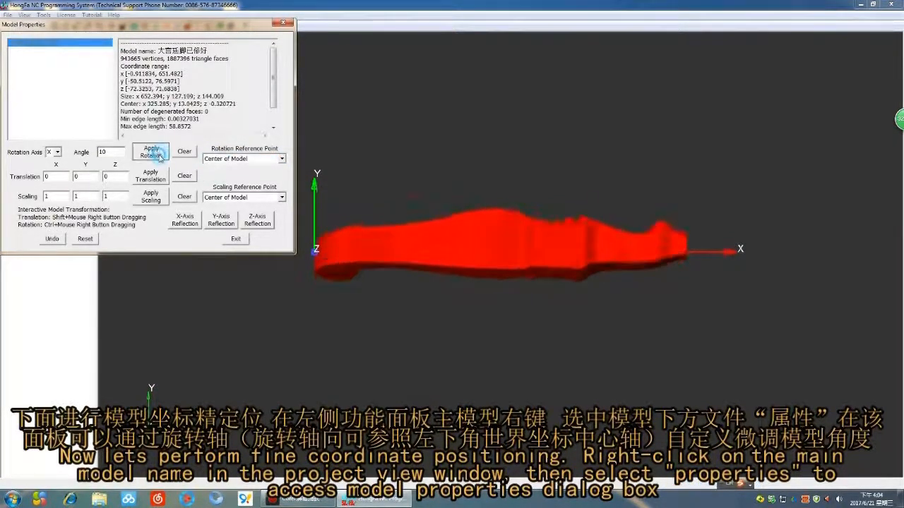
Fine-tune the model's rotation about the X axis in steps of 1 degree and turn on the cross indicator
left_click(111, 153)
key("BackSpace")
left_click(154, 154)
left_click(154, 154)
left_click_drag(136, 24, 137, 72)
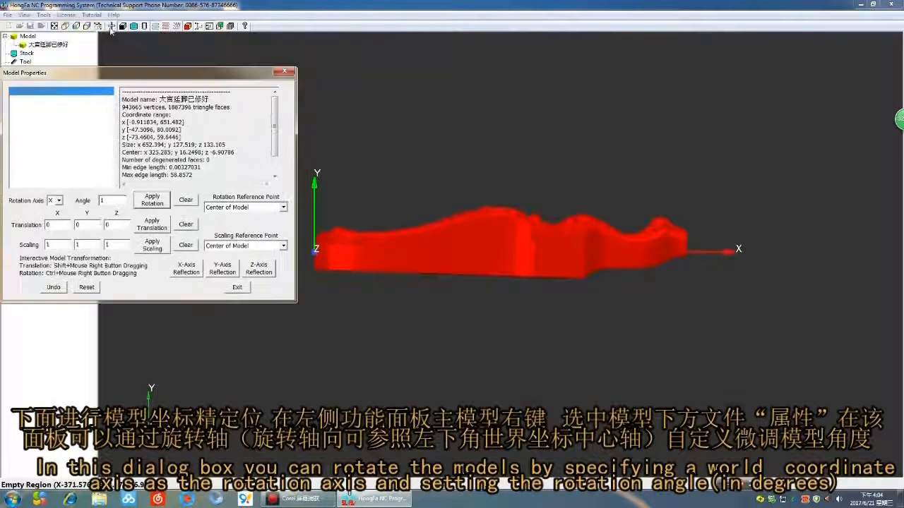
left_click(111, 27)
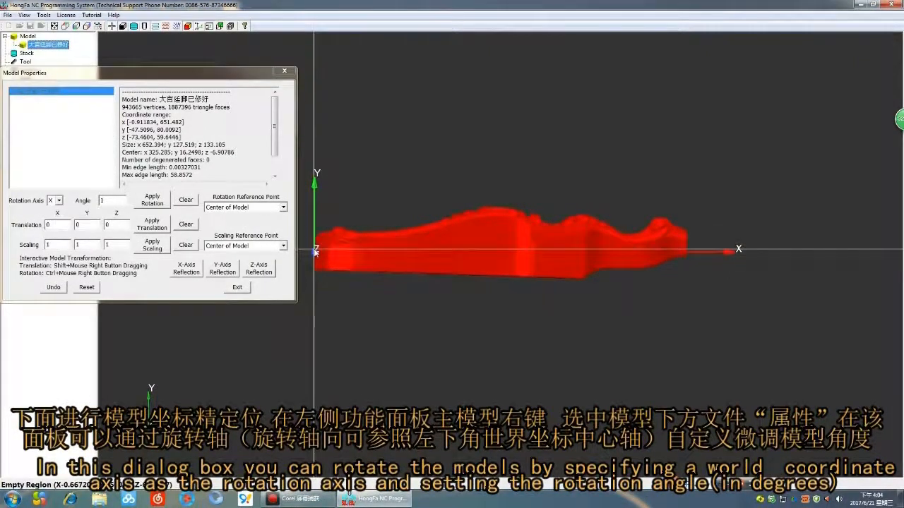
Level the model about the Z axis, applying rotations of 1 degree and then of -1 degree
left_click(52, 201)
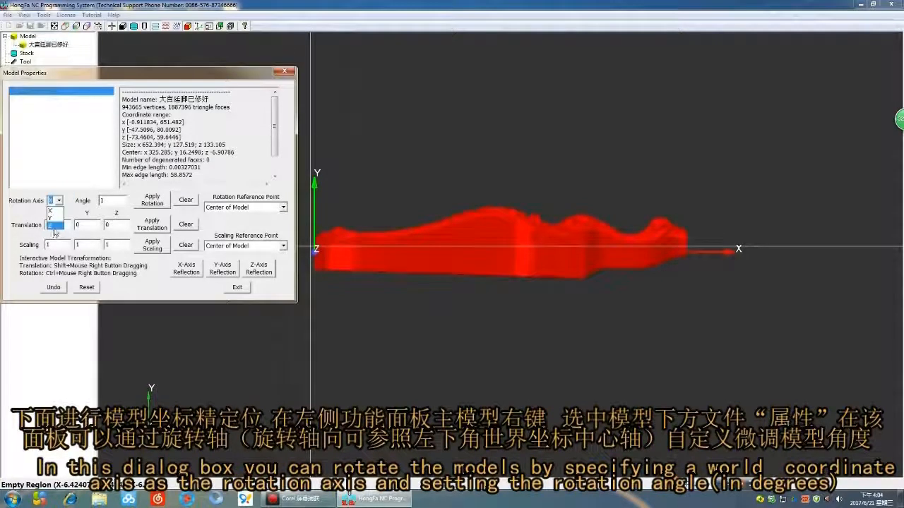
left_click(144, 203)
double_click(106, 201)
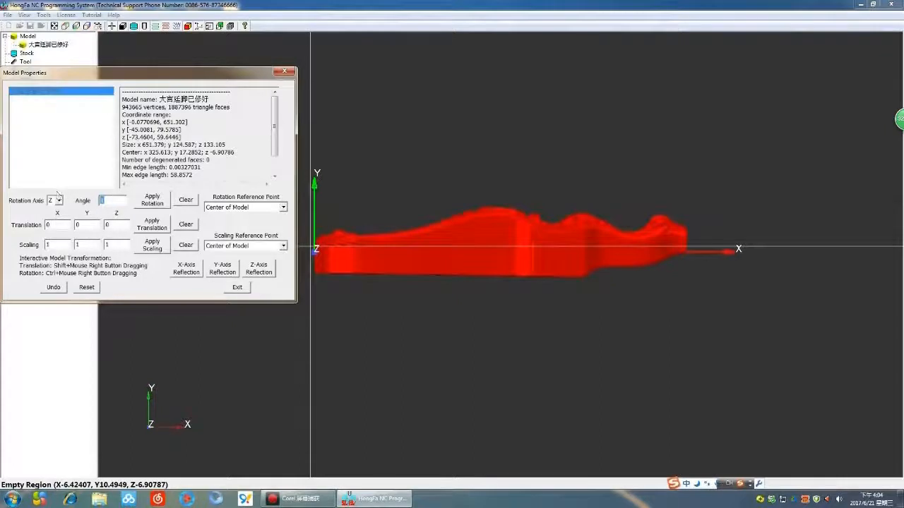
left_click(152, 200)
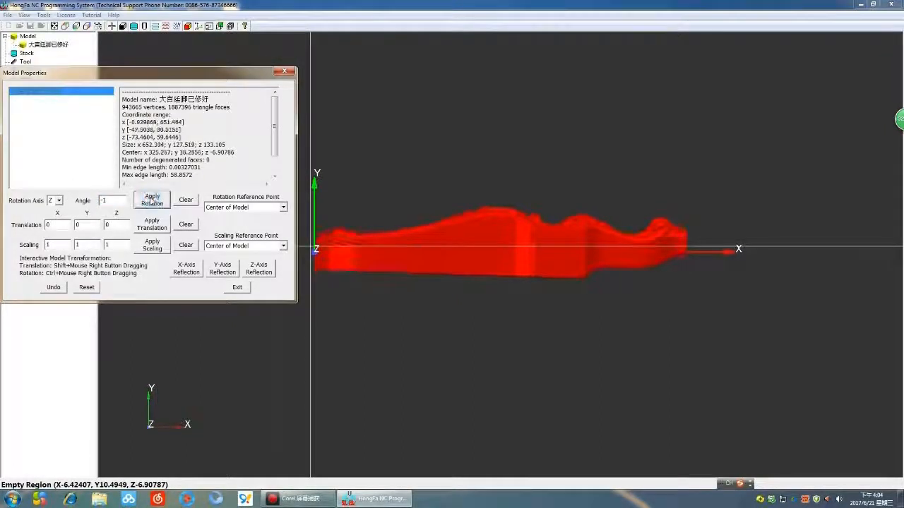
left_click(152, 200)
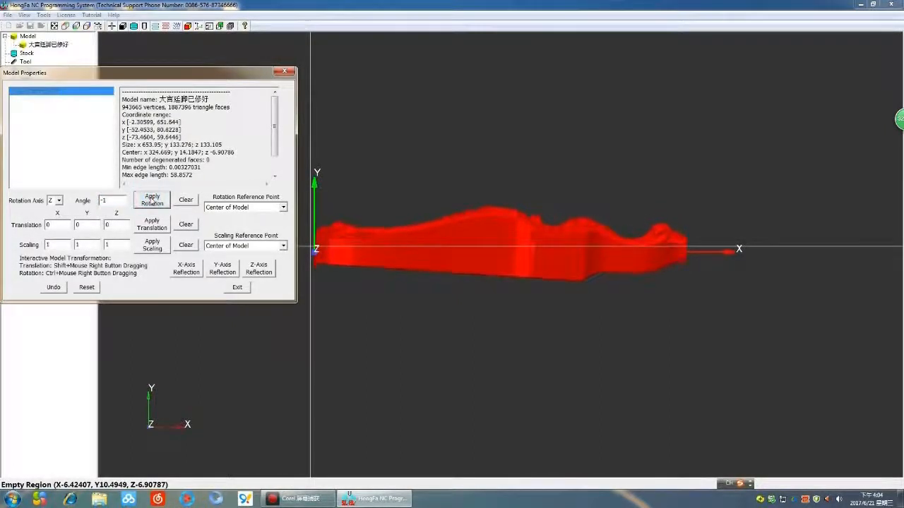
Check the model in the YZ view, then rotate it about the Y axis by -1 and 1 degree steps in the ZX view
left_click(75, 26)
left_click(55, 25)
scroll(589, 161, "down", 2)
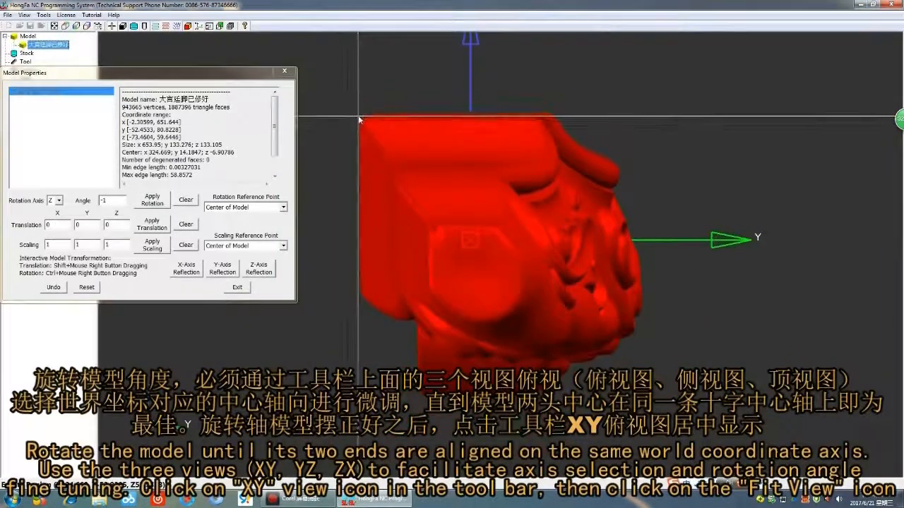
left_click(85, 26)
left_click(54, 26)
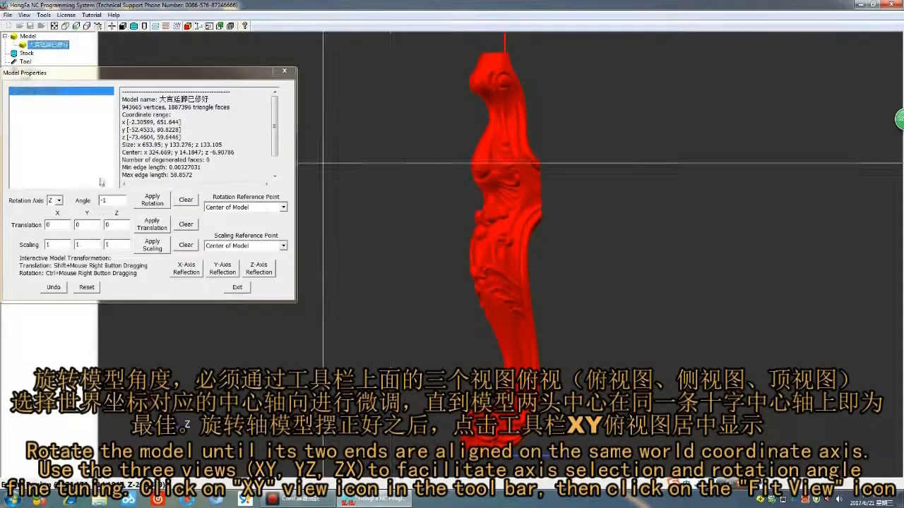
left_click(58, 200)
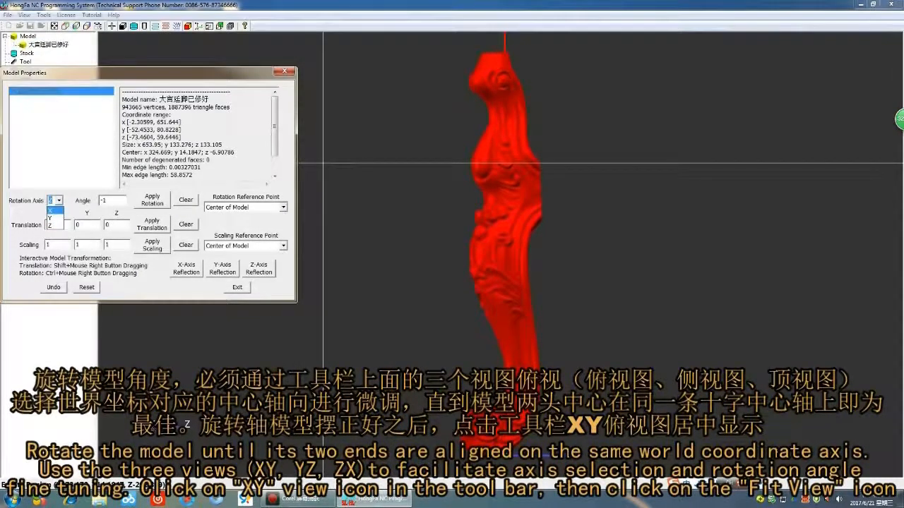
left_click(152, 199)
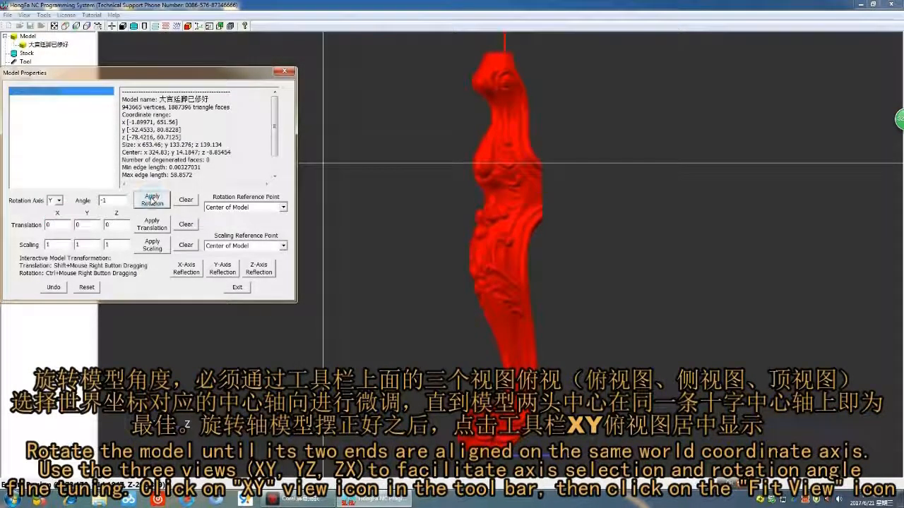
left_click_drag(106, 200, 48, 201)
left_click(150, 200)
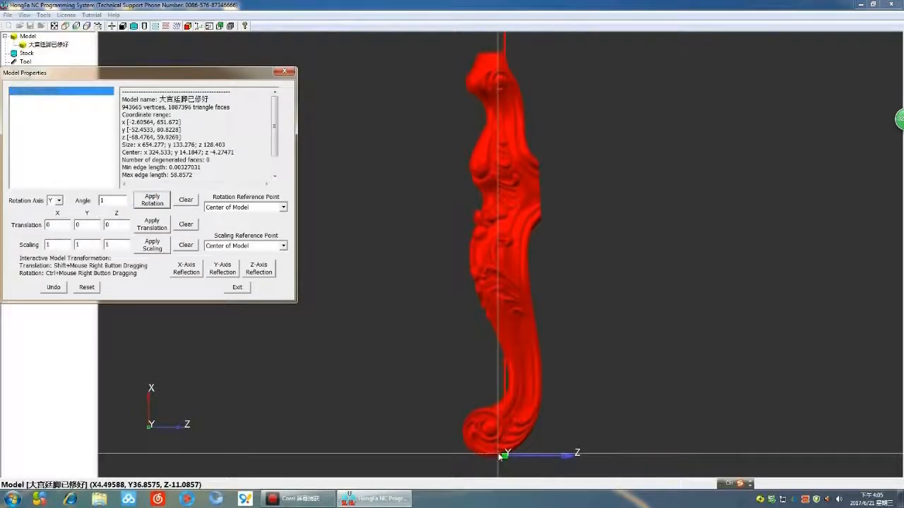
left_click(238, 287)
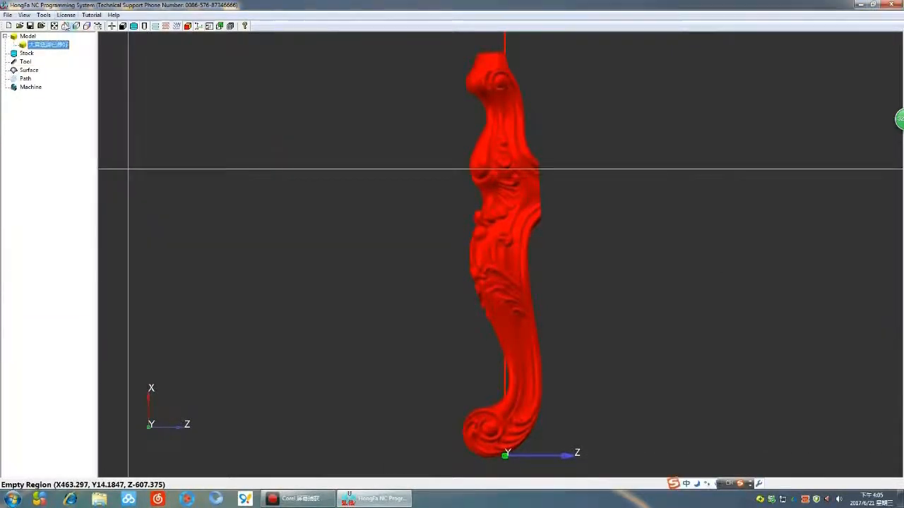
Fit the model in the XY view and reopen its model properties, keeping the whole leg and X axis in sight
left_click(56, 26)
left_click(55, 26)
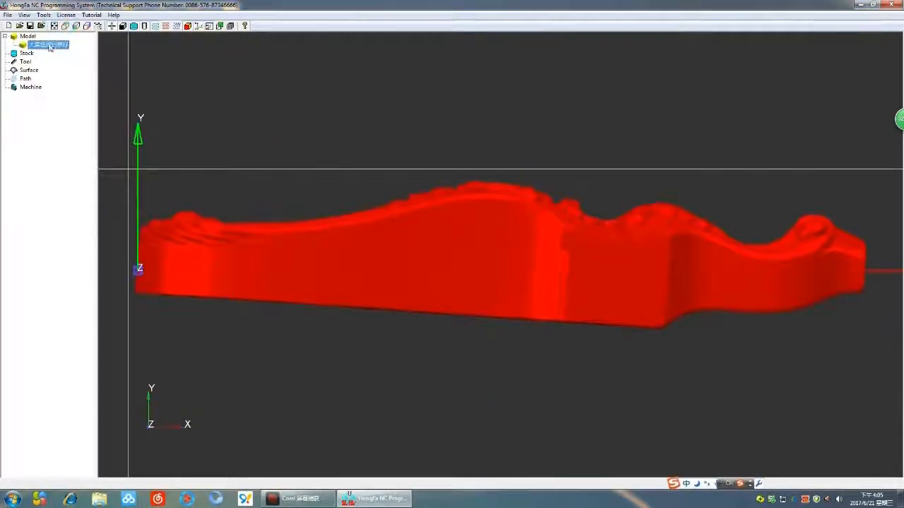
right_click(50, 47)
left_click(77, 85)
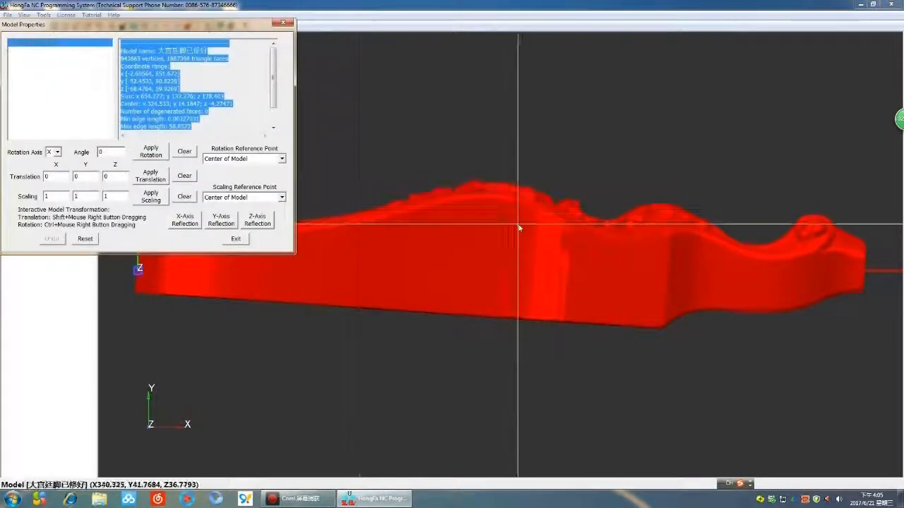
scroll(558, 260, "up", 1)
scroll(558, 267, "down", 3)
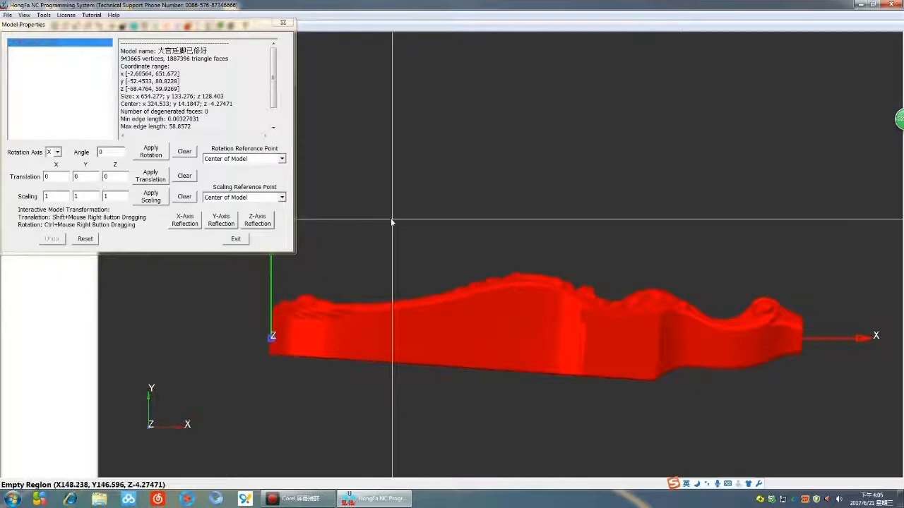
left_click_drag(97, 25, 98, 33)
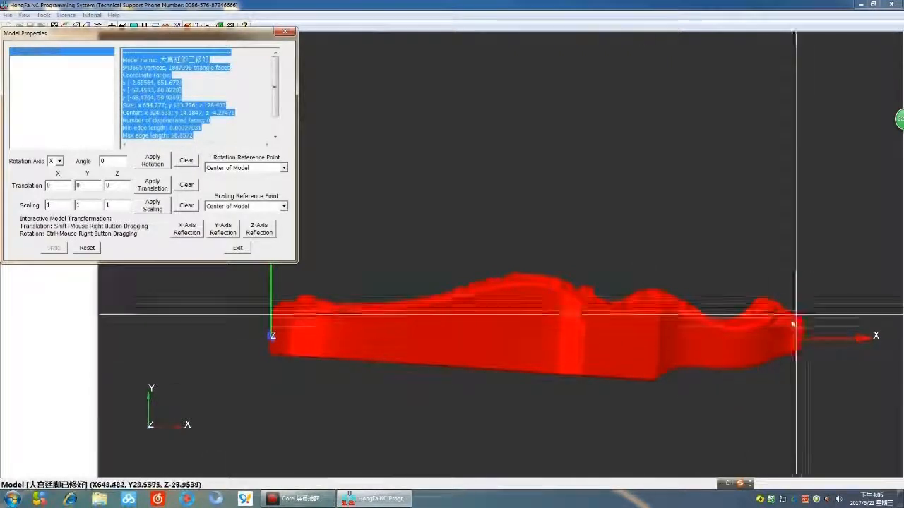
Translate the model along Y by 1 and then in steps of -1, and clear the translation values
left_click(90, 185)
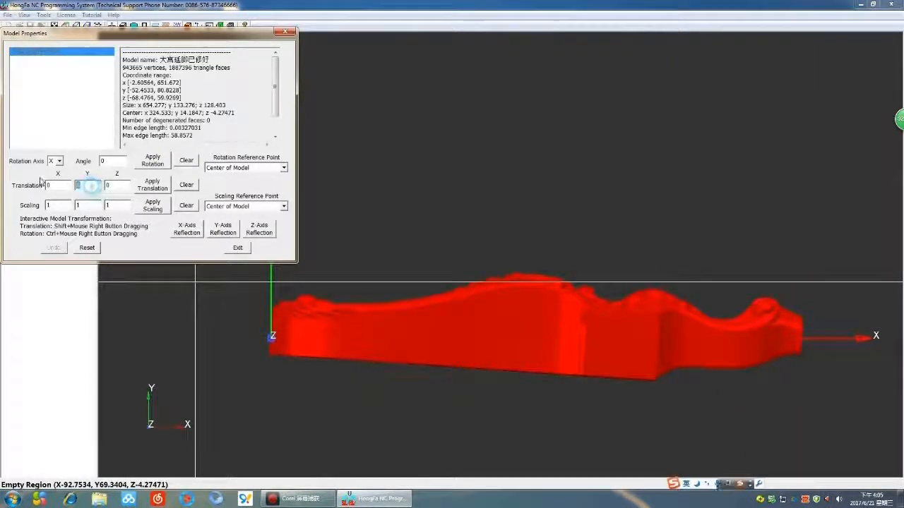
left_click(156, 186)
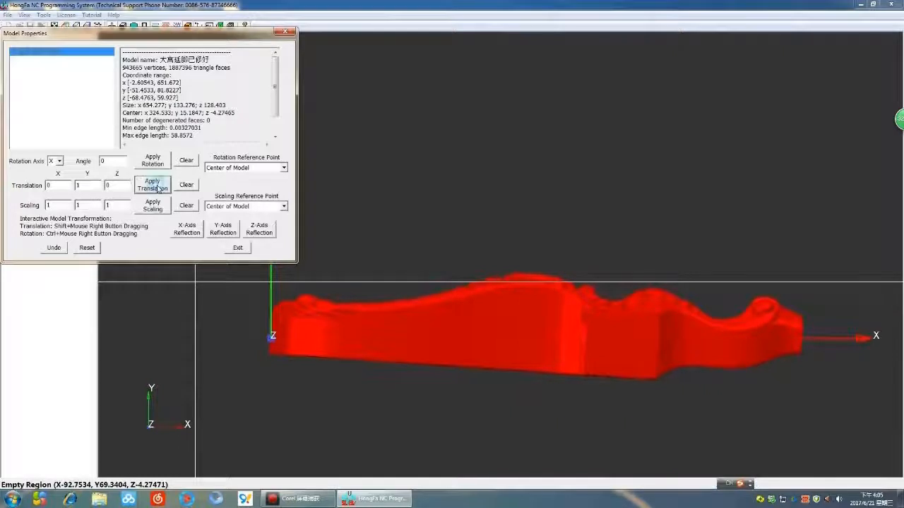
left_click(85, 185)
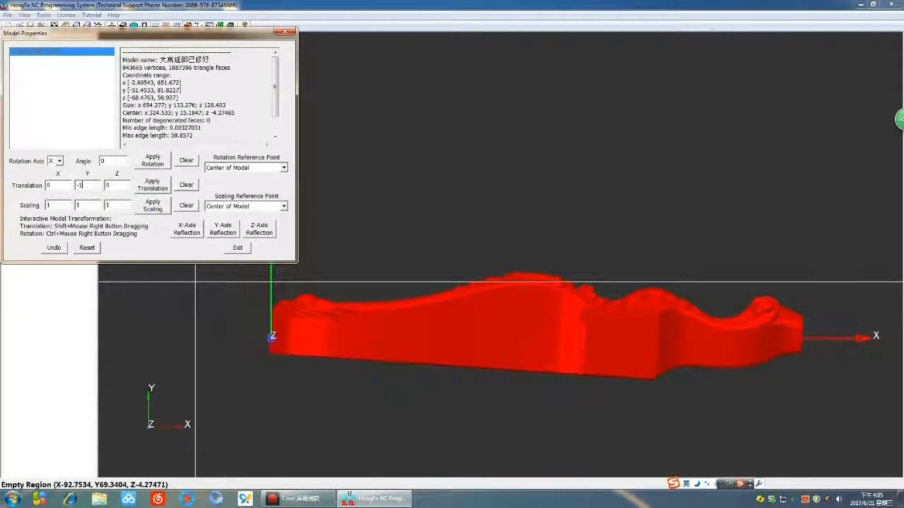
left_click(142, 186)
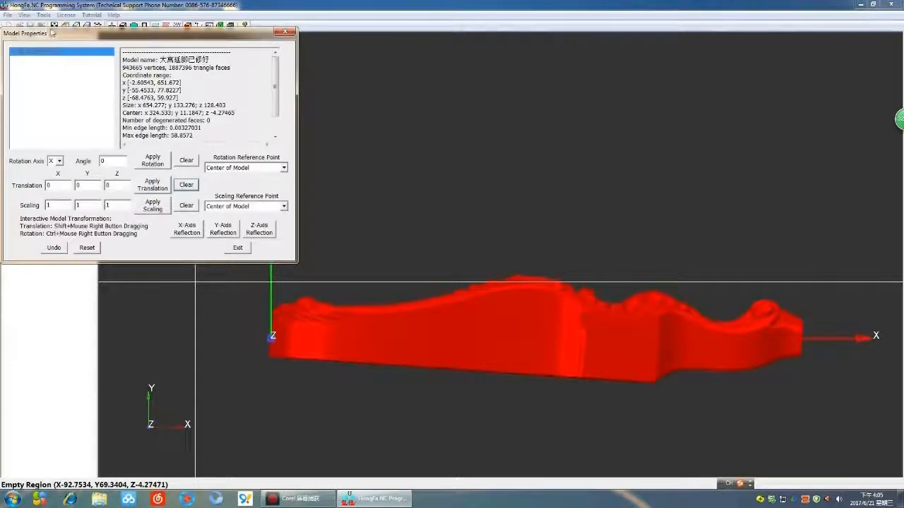
In the ZX view, translate the model along Z in repeated steps of 1
left_click_drag(46, 34, 51, 58)
left_click(85, 26)
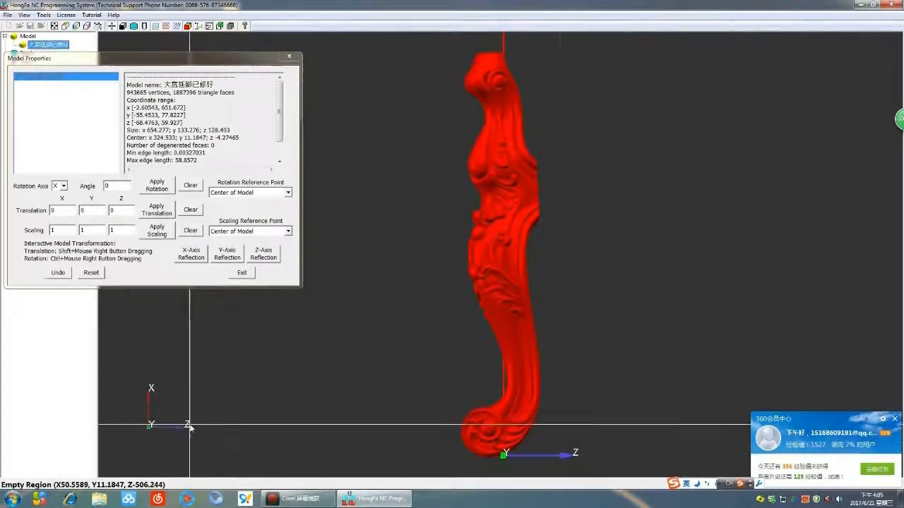
left_click(123, 211)
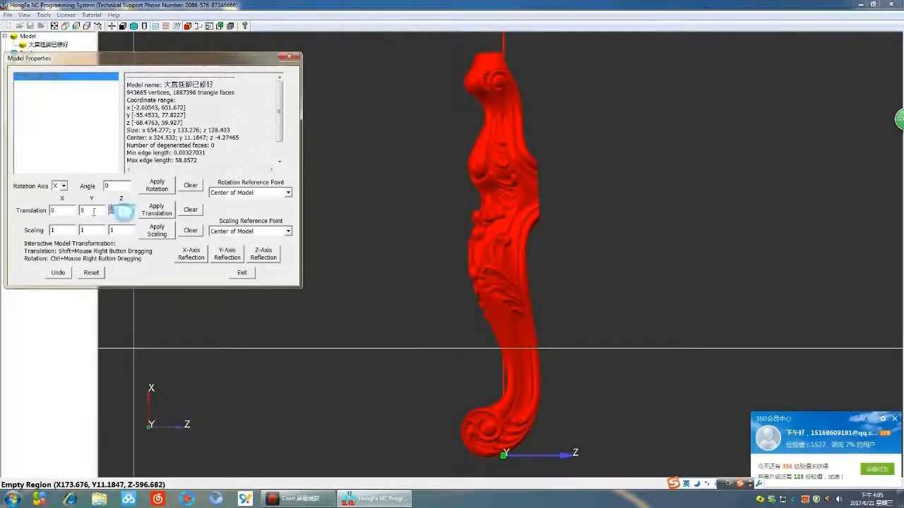
left_click(155, 213)
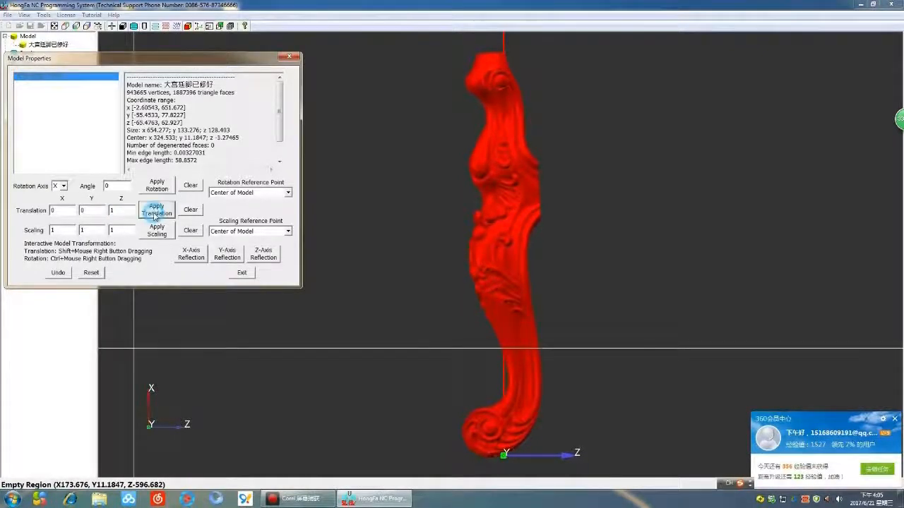
left_click(154, 215)
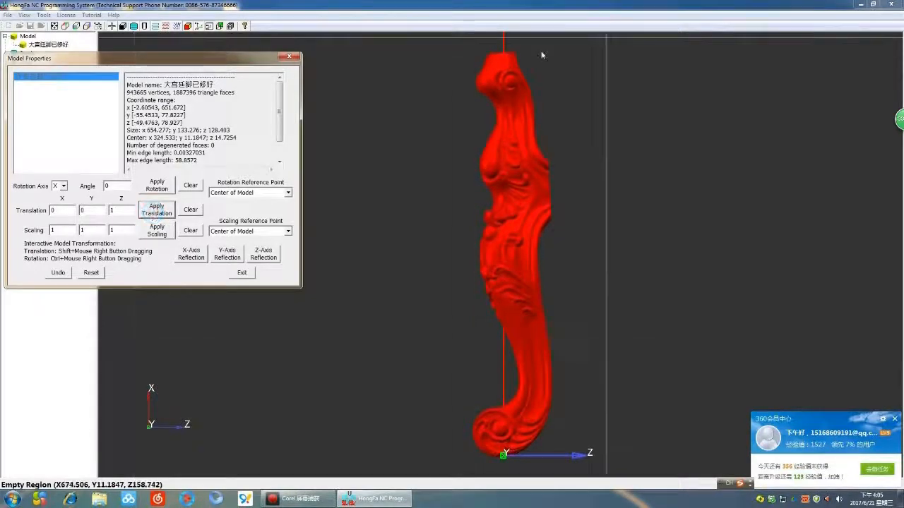
Close the model properties and fit the repositioned leg in the XY view
left_click(644, 257)
scroll(619, 217, "down", 2)
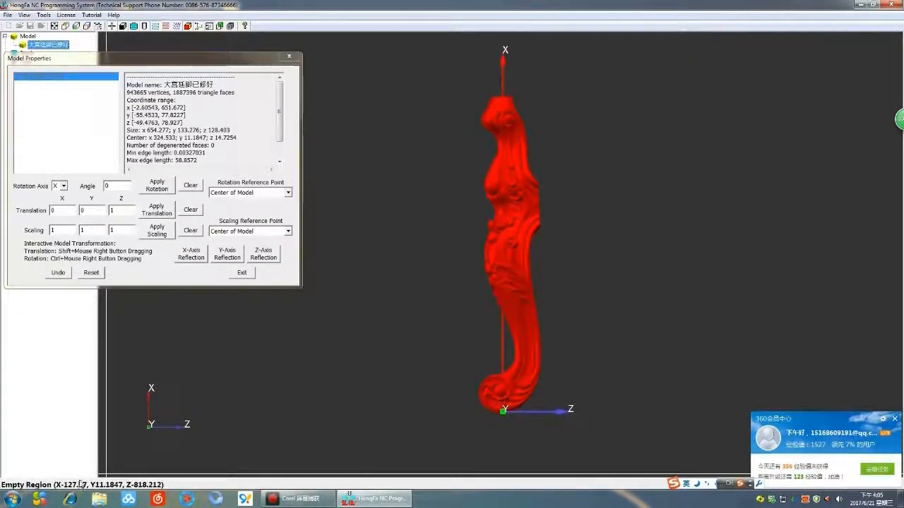
left_click(36, 245)
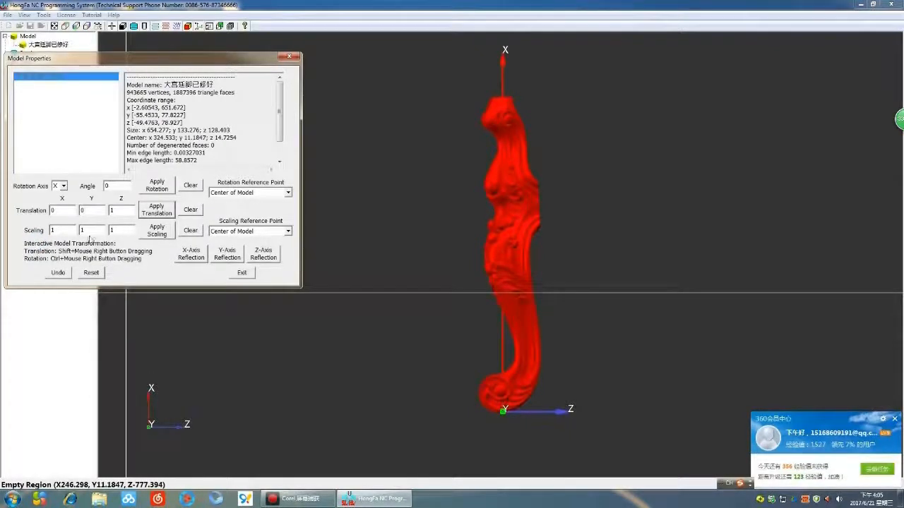
left_click(242, 273)
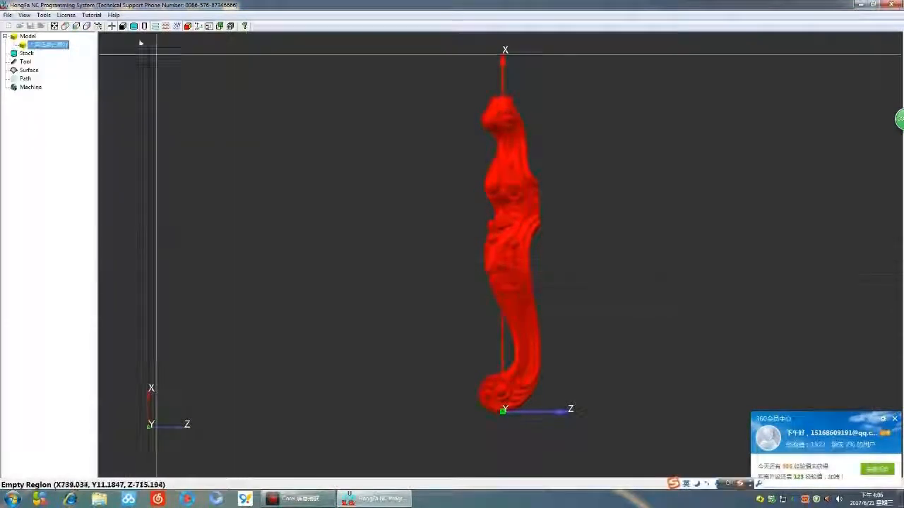
left_click(64, 27)
left_click(61, 26)
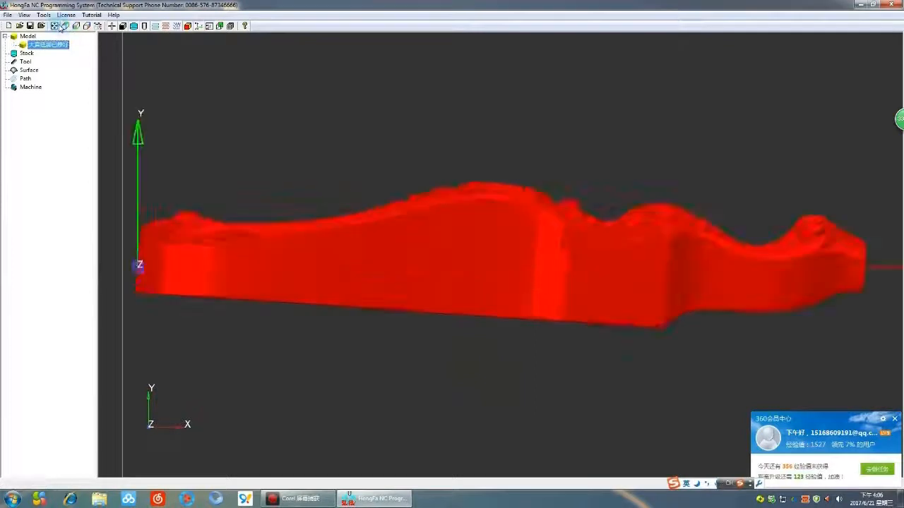
Reopen the leg model's properties with the whole model and its X axis in sight
scroll(363, 204, "down", 1)
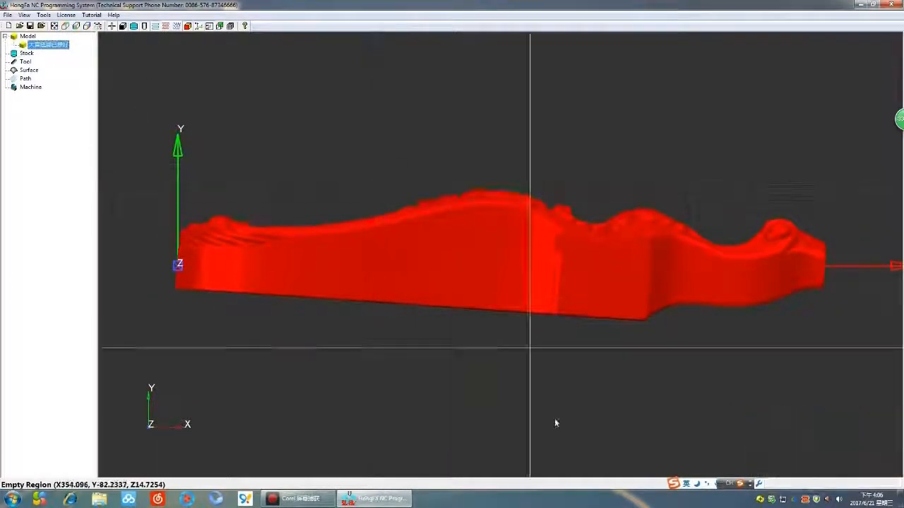
scroll(329, 170, "down", 3)
right_click(55, 45)
left_click(85, 85)
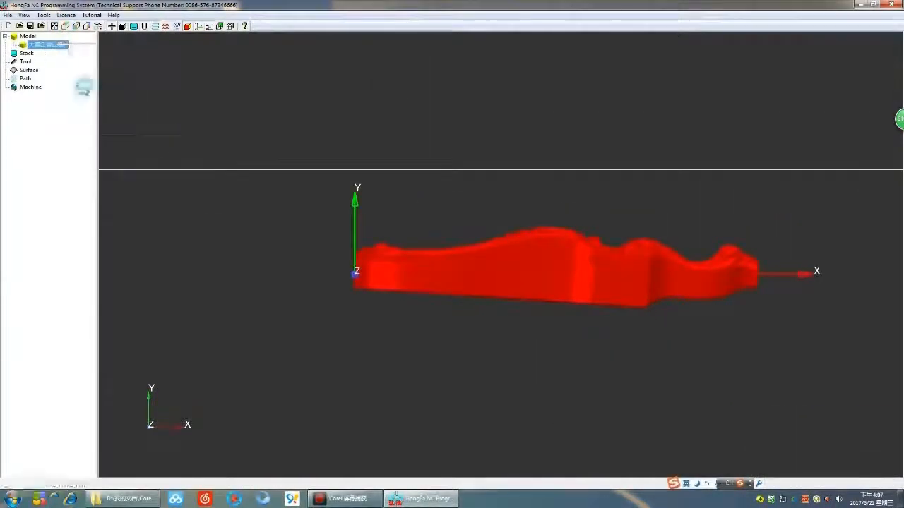
left_click(166, 86)
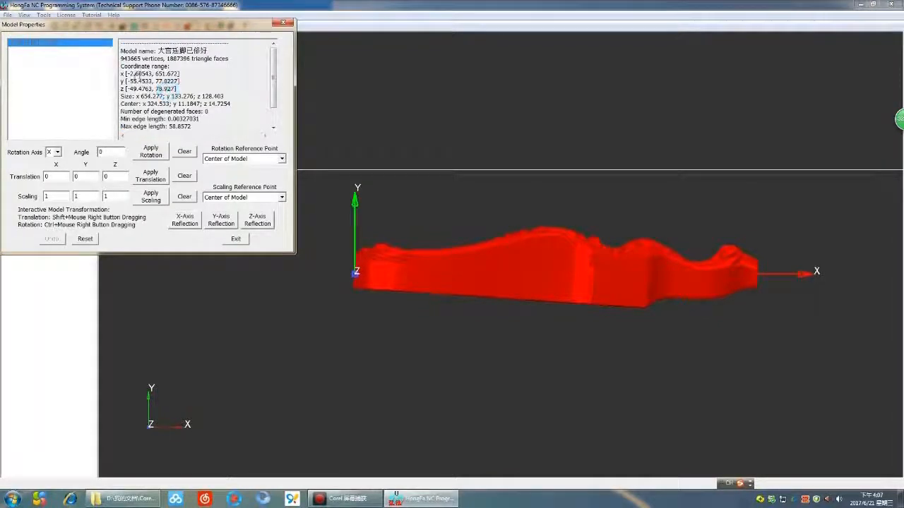
Copy the minimum X coordinate, translate the model along X by 2.60543, and clear the X translation value
left_click_drag(140, 73, 152, 74)
right_click(133, 70)
left_click(172, 102)
double_click(47, 175)
right_click(46, 173)
left_click(82, 215)
left_click(150, 175)
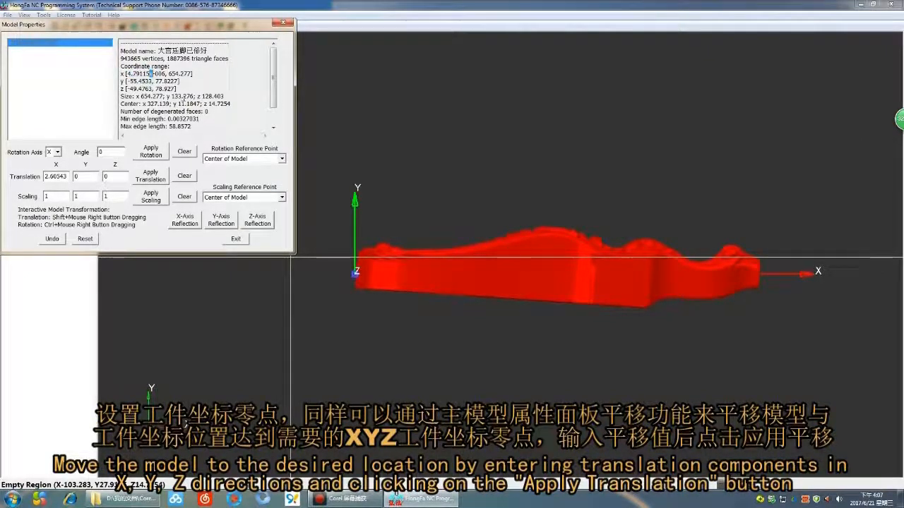
double_click(65, 176)
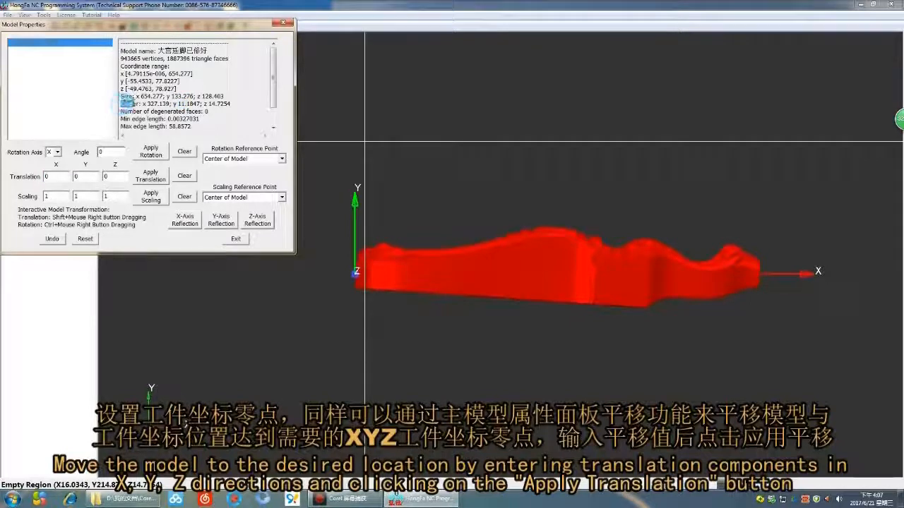
Copy the model's centre Y value and translate the model along Y by its negative, -11.1847
left_click_drag(206, 104, 202, 104)
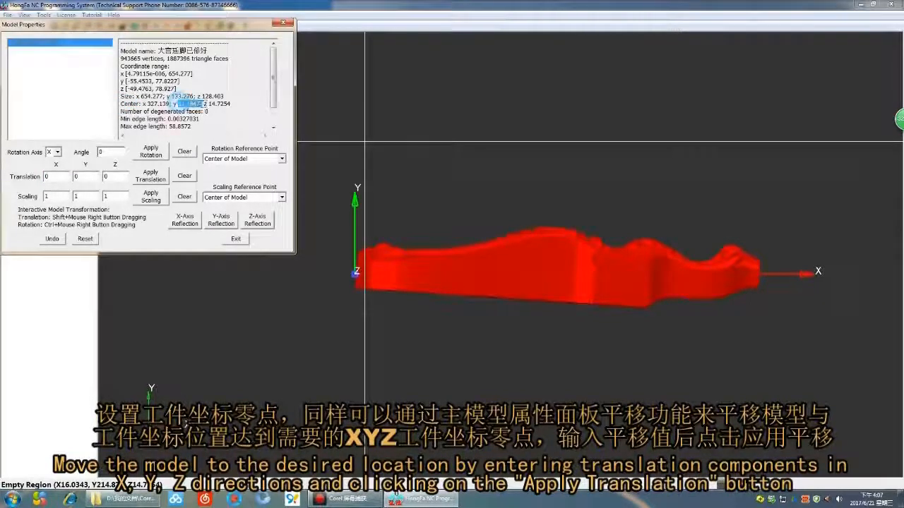
right_click(201, 104)
left_click(219, 134)
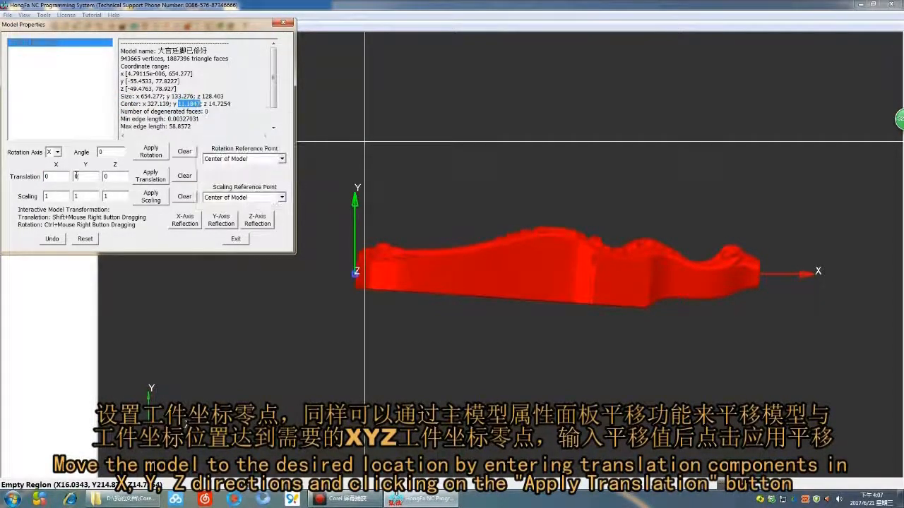
double_click(85, 175)
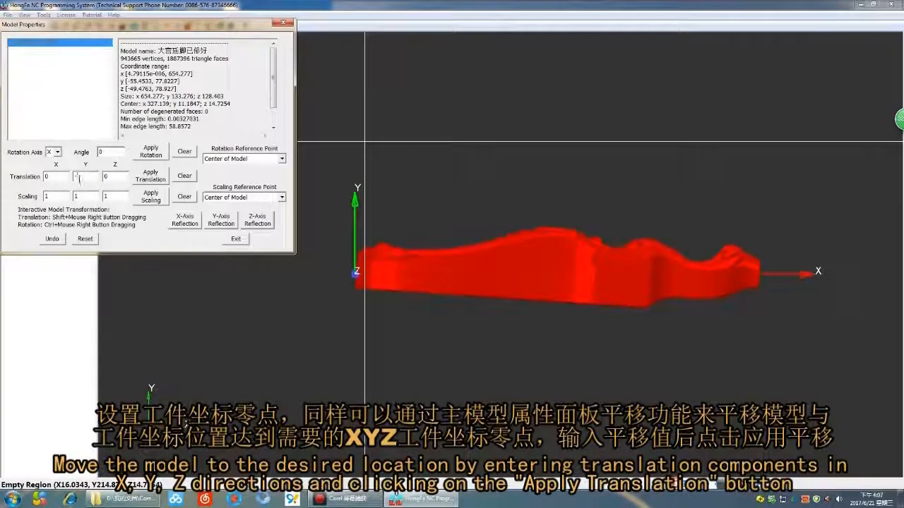
type("-")
right_click(80, 178)
left_click(112, 226)
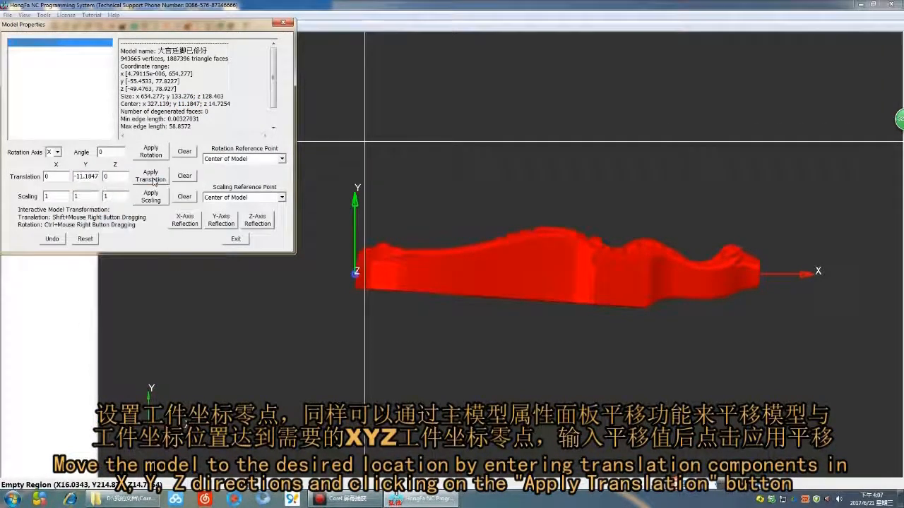
left_click(151, 178)
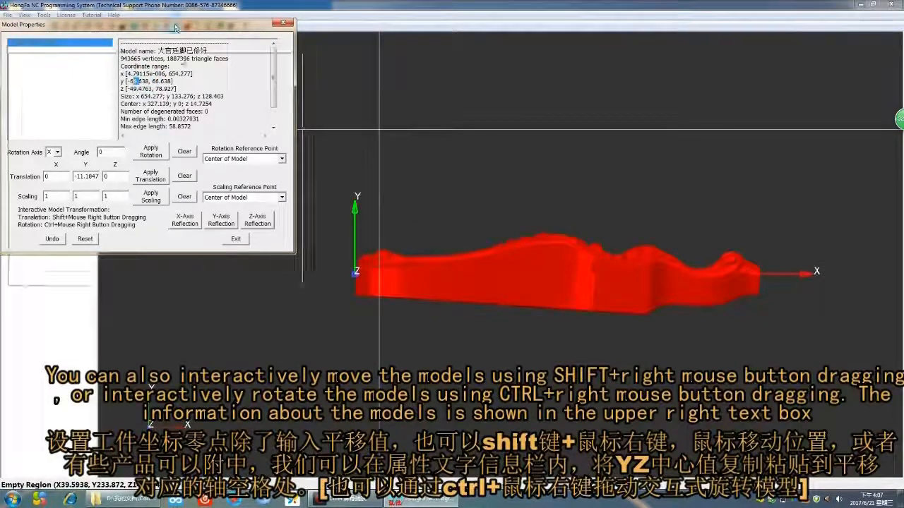
In the fitted ZX view, translate the model along Z by -14.7254, the negated centre Z value, and clear the translation values
left_click(79, 26)
left_click(55, 26)
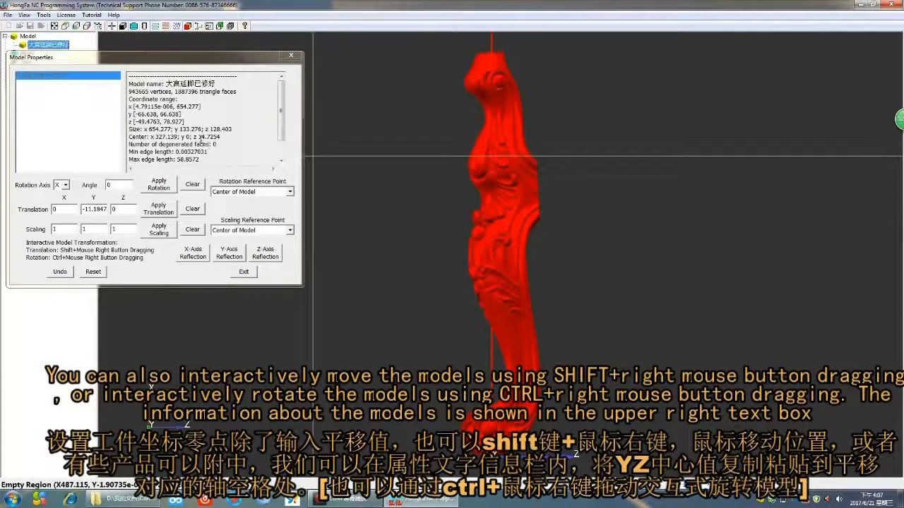
double_click(202, 137)
right_click(215, 137)
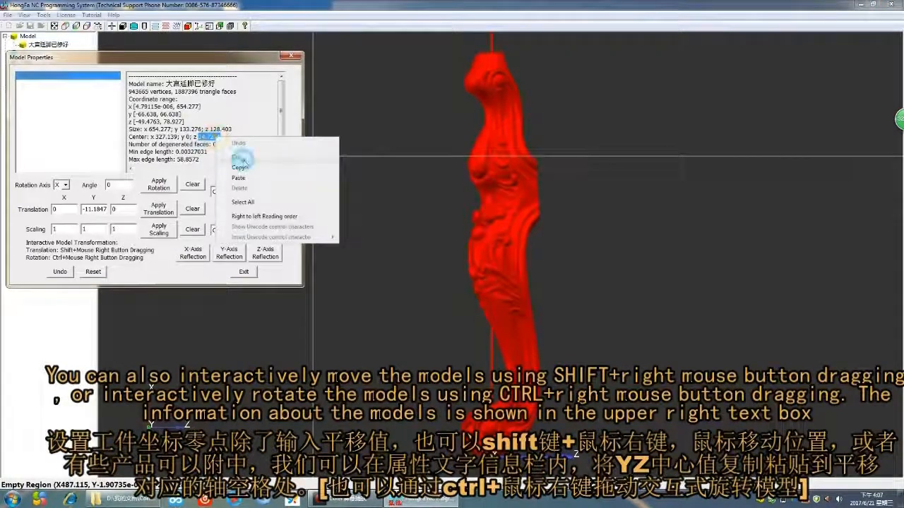
left_click(239, 167)
left_click(192, 208)
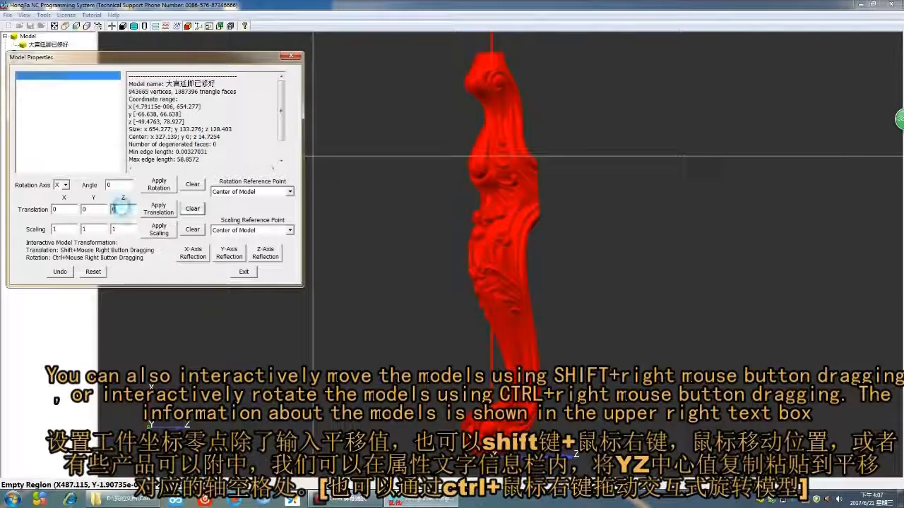
right_click(127, 207)
left_click(146, 251)
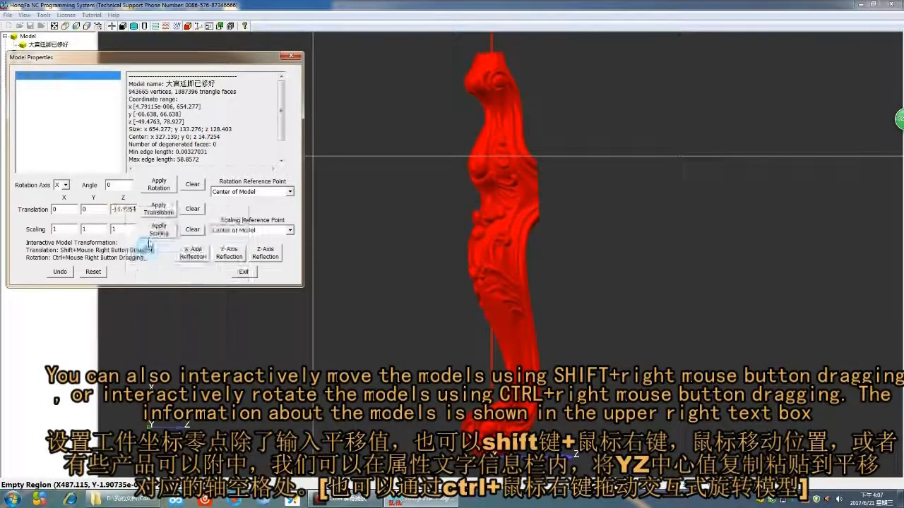
left_click(159, 209)
left_click(192, 208)
Translate the model along Z by -1 and then in repeated steps of 2
right_click_drag(574, 155, 505, 331, "ctrl")
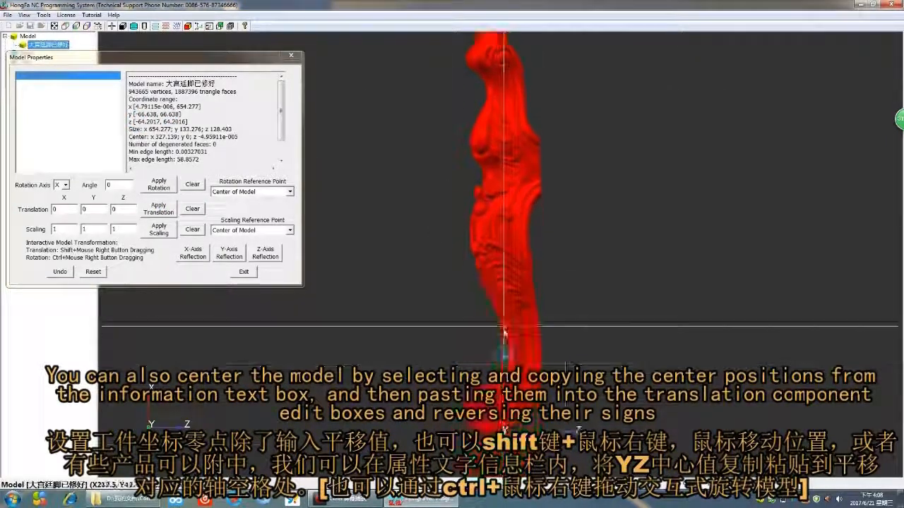
left_click_drag(124, 210, 69, 209)
type("-1")
double_click(109, 215)
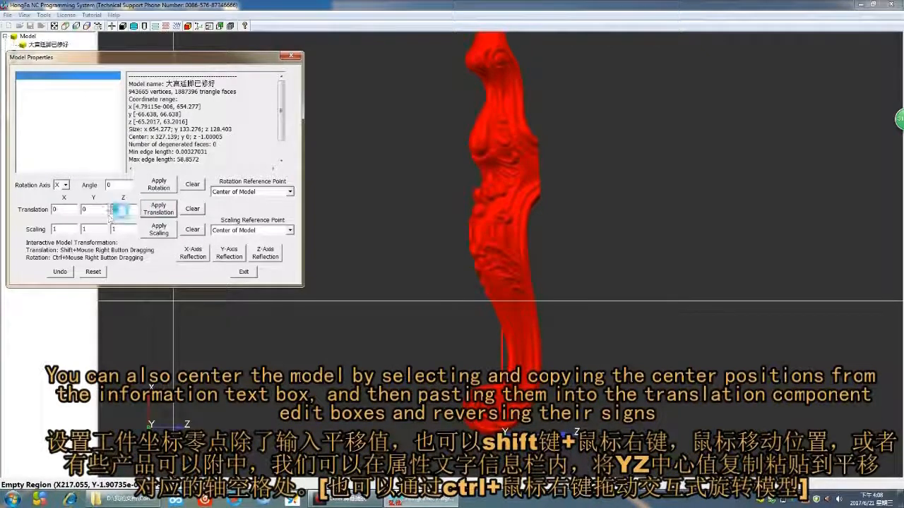
type("2")
left_click(158, 214)
left_click(159, 214)
left_click(158, 214)
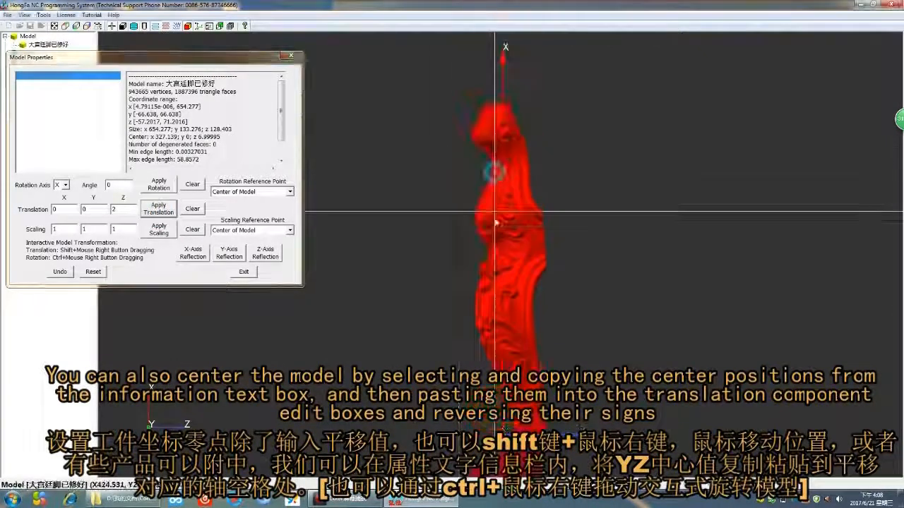
left_click(158, 214)
left_click(155, 209)
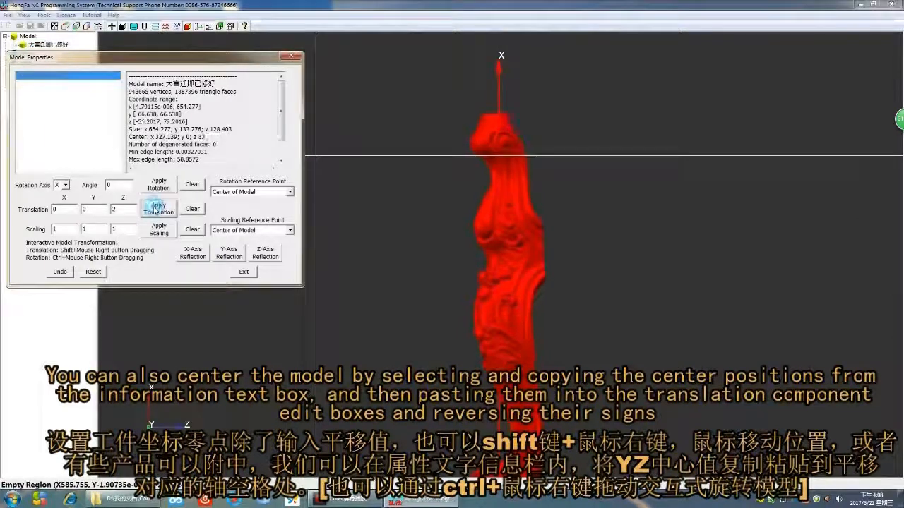
In the XY view, translate the model along Y in repeated steps of 1 and close the model properties
left_click(243, 271)
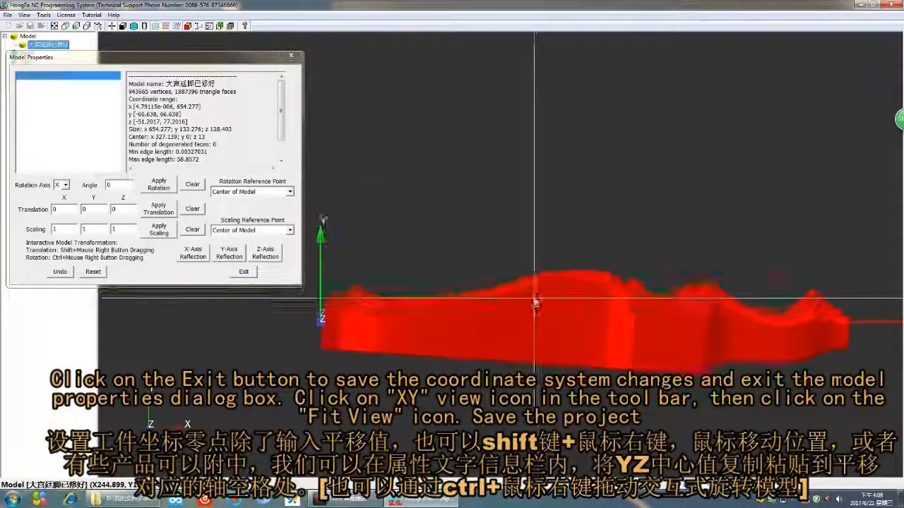
left_click(84, 209)
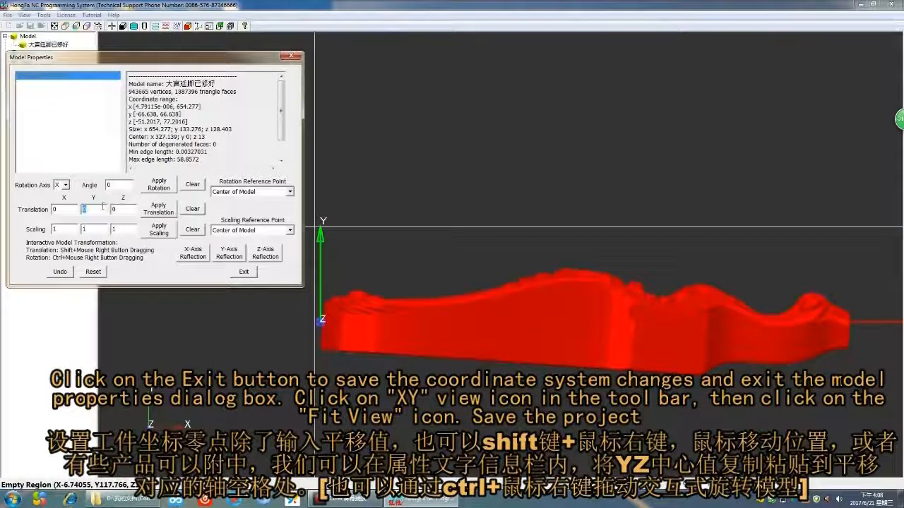
left_click(157, 210)
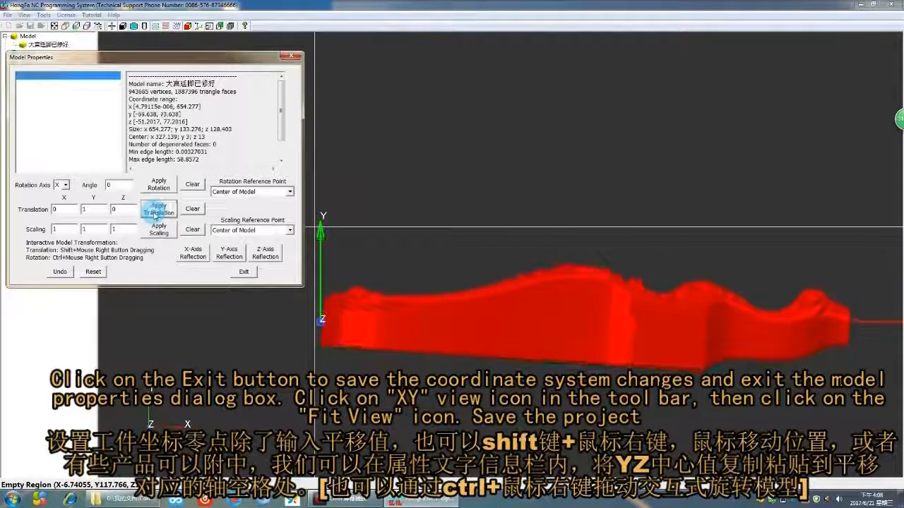
left_click(243, 271)
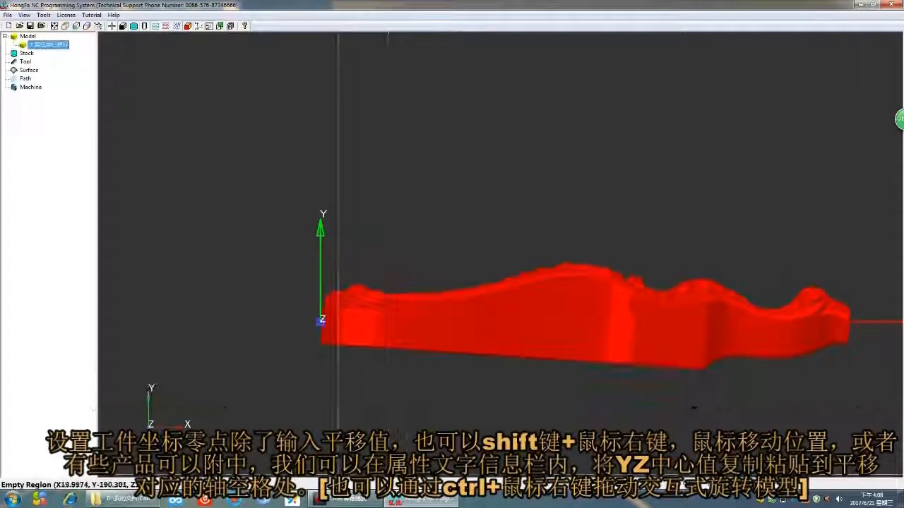